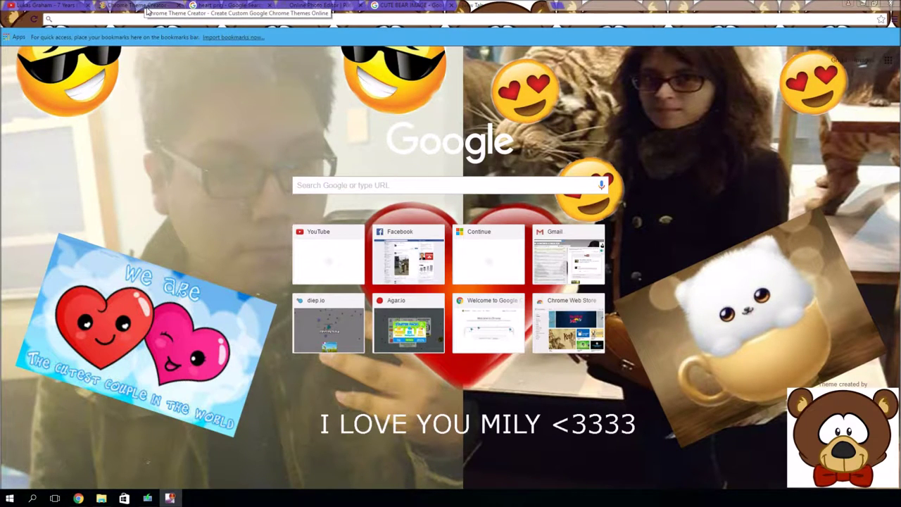
Duplicate the ThemeBeta Chrome Theme Creator tab.
left_click(147, 10)
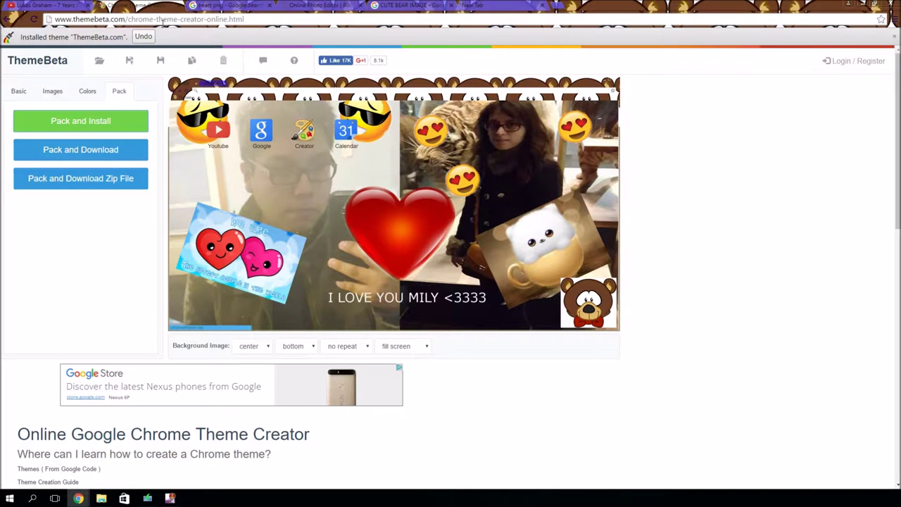
right_click(132, 6)
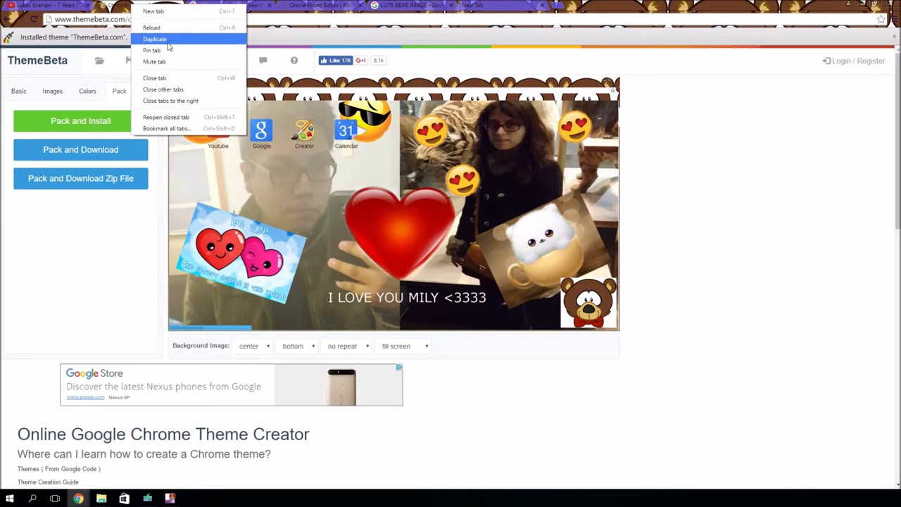
left_click(159, 37)
From the ThemeBeta home page, start a fresh Chrome Theme Creator page.
left_click(50, 44)
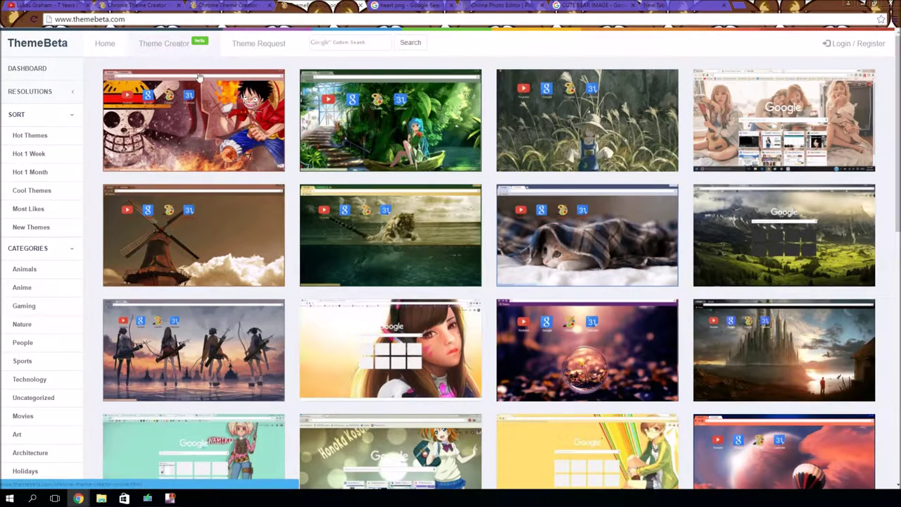
scroll(278, 218, "down", 5)
scroll(278, 218, "down", 4)
scroll(309, 257, "up", 8)
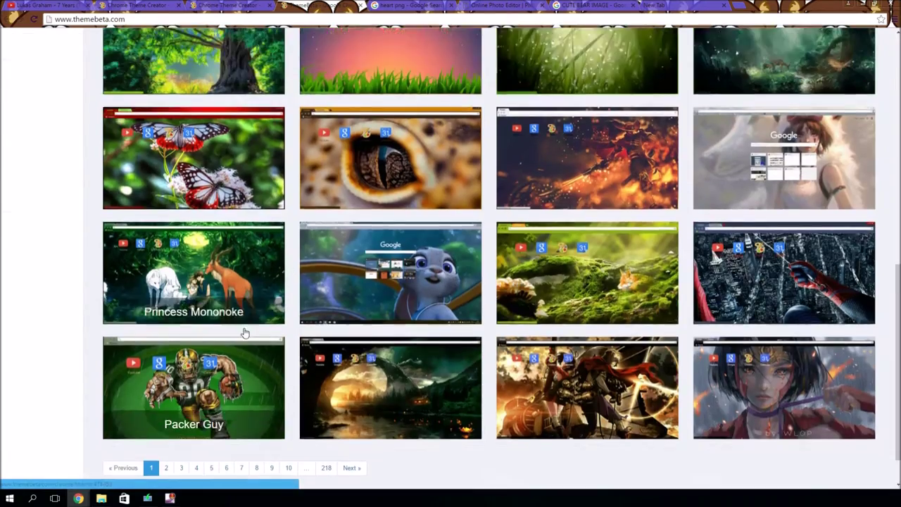
scroll(310, 257, "up", 1)
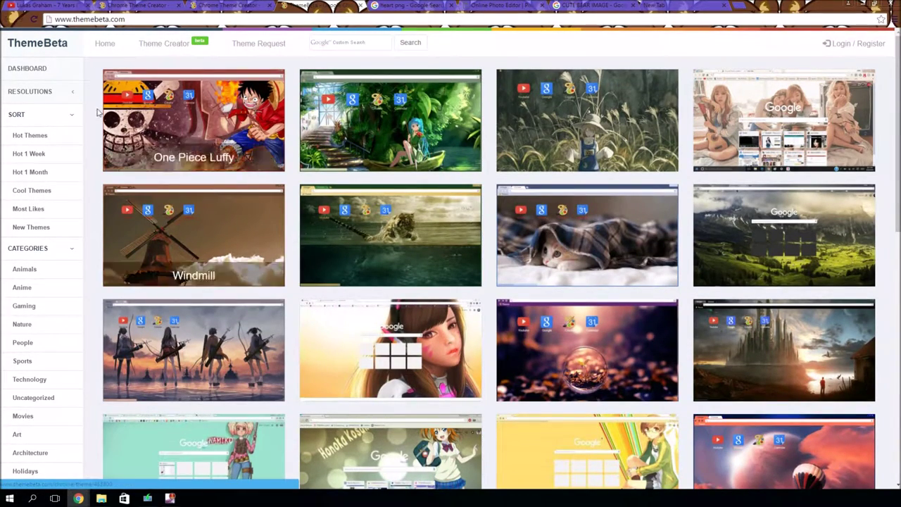
left_click(147, 47)
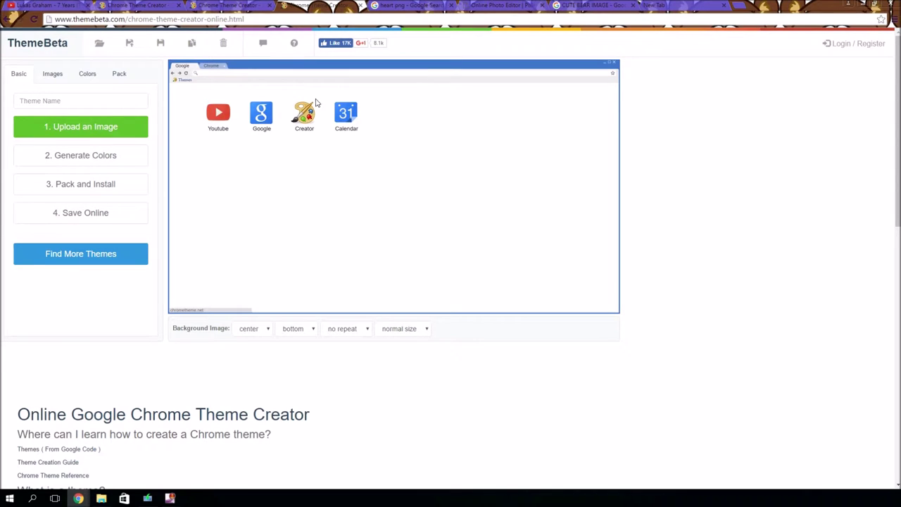
Close the two extra tabs, view the Basic steps, and return to the MILYCHROME collage in Pixlr.
left_click(360, 6)
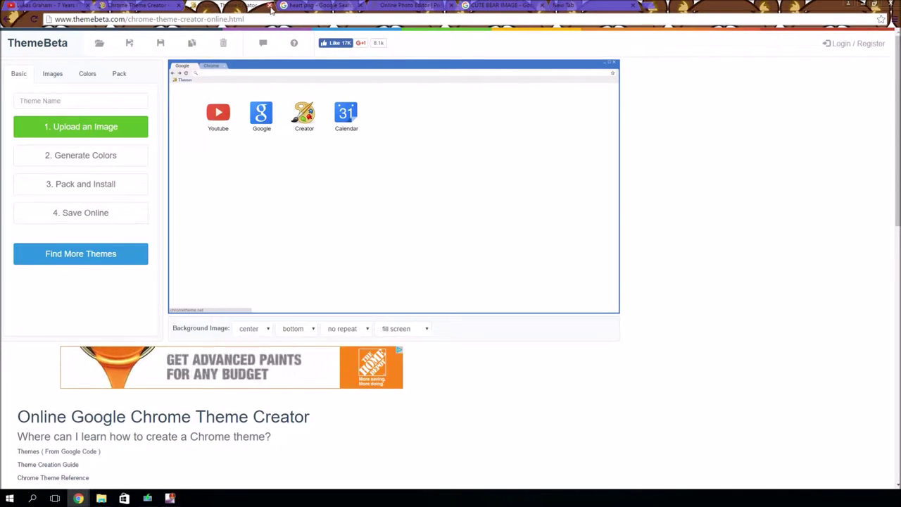
left_click(270, 6)
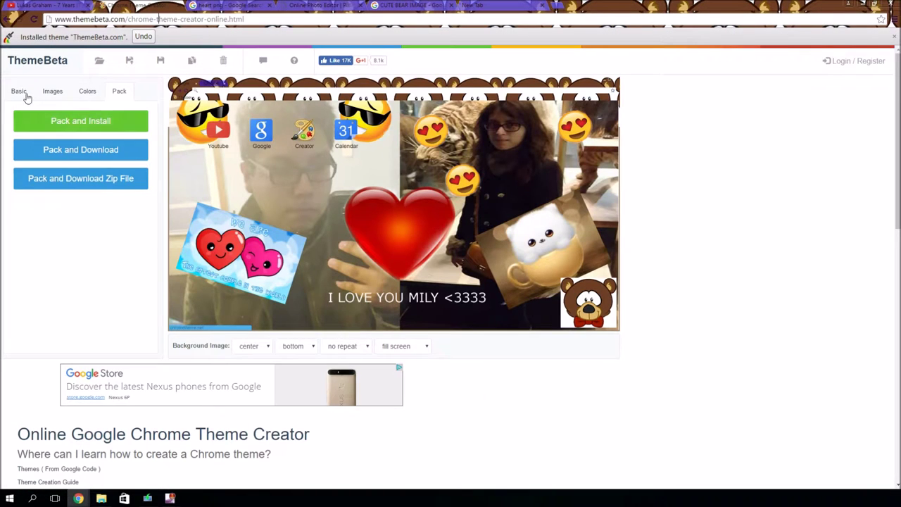
left_click(19, 91)
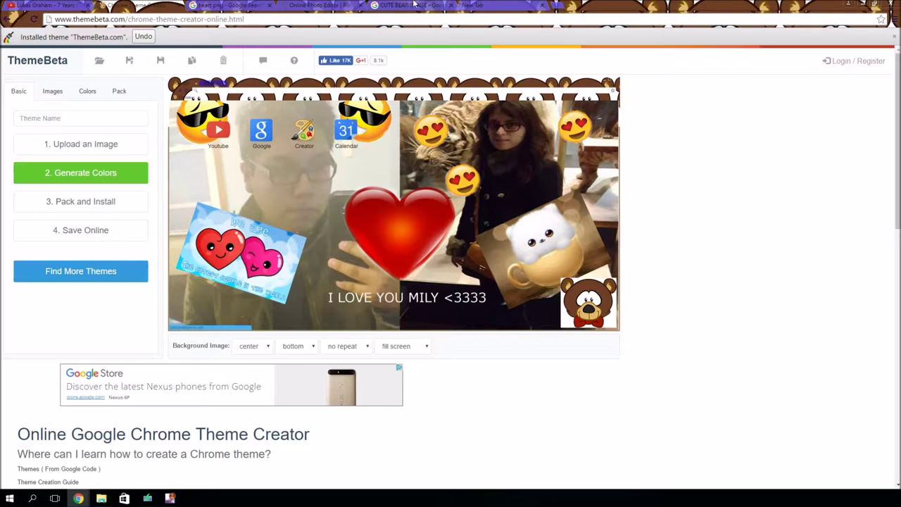
left_click(326, 6)
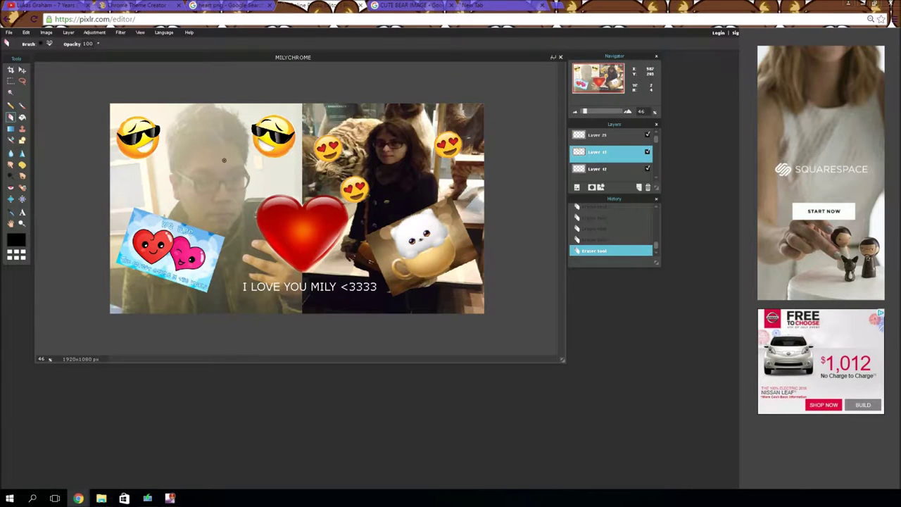
Open the heart-eyes emoji image 'download (1)' and enlarge its window.
left_click(9, 33)
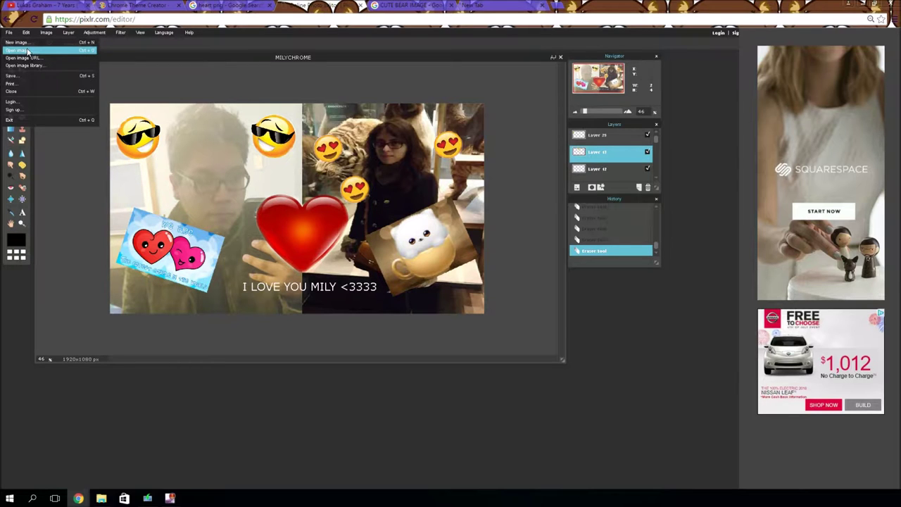
left_click(27, 51)
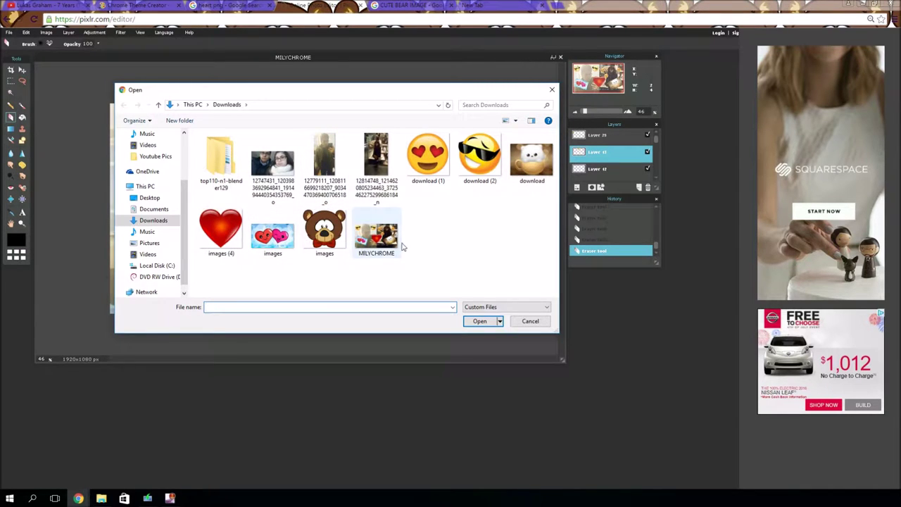
double_click(427, 154)
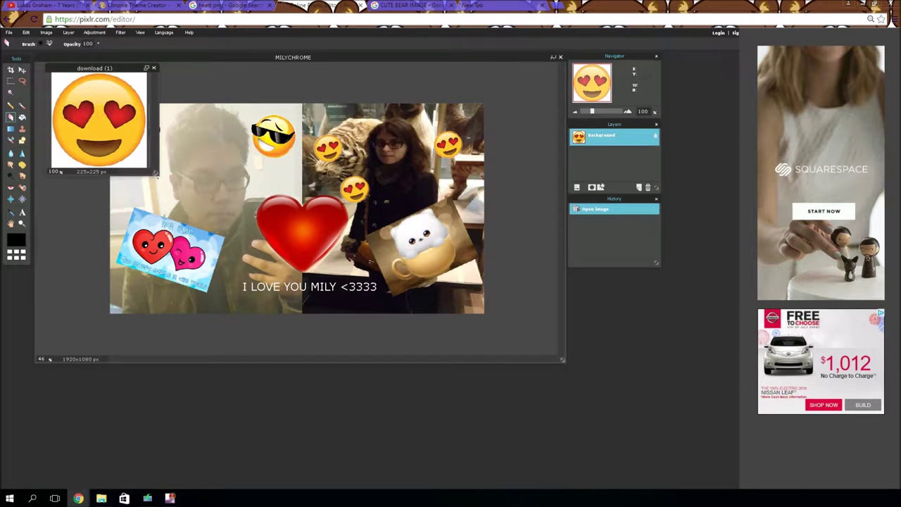
left_click_drag(155, 172, 319, 250)
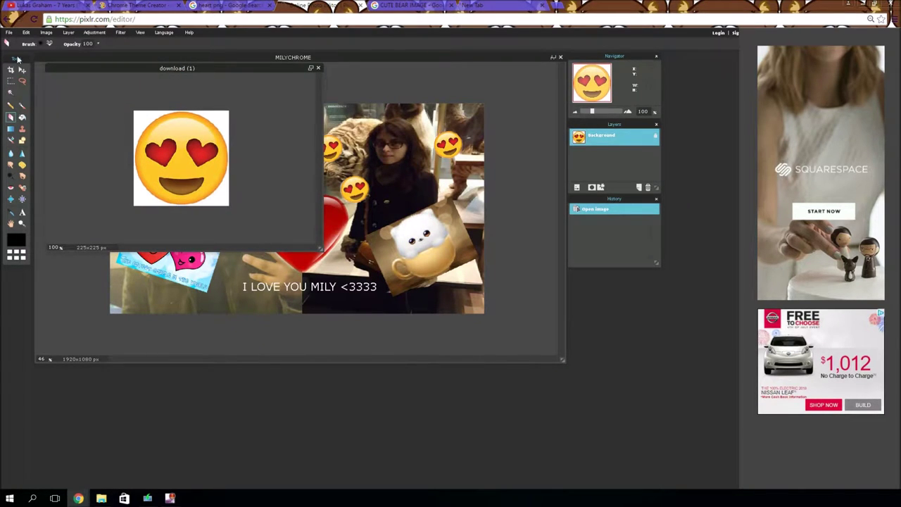
Select the whole emoji with the Rectangular Marquee, then close the image without saving.
left_click(11, 80)
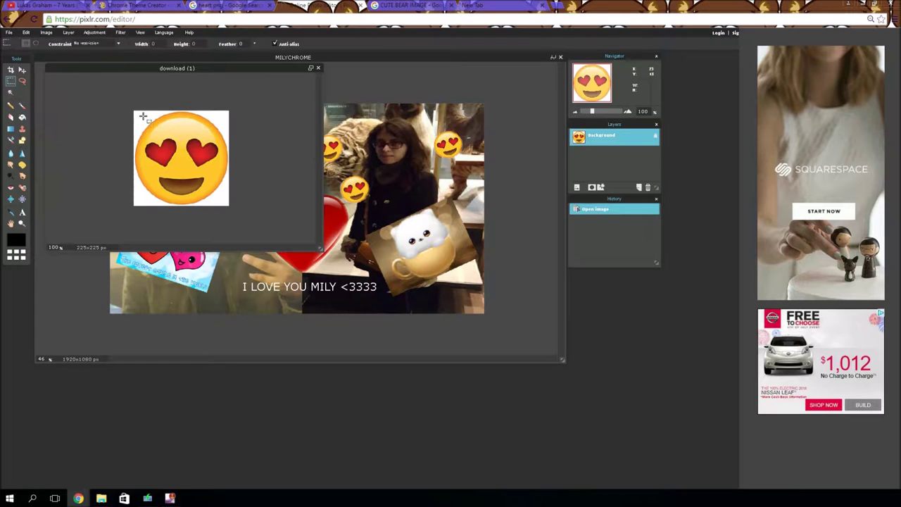
left_click_drag(115, 91, 233, 214)
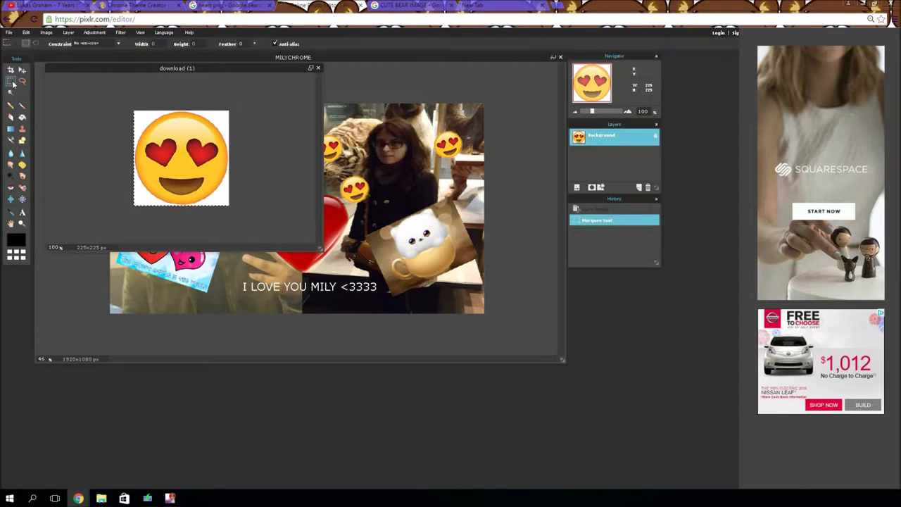
left_click_drag(117, 97, 279, 237)
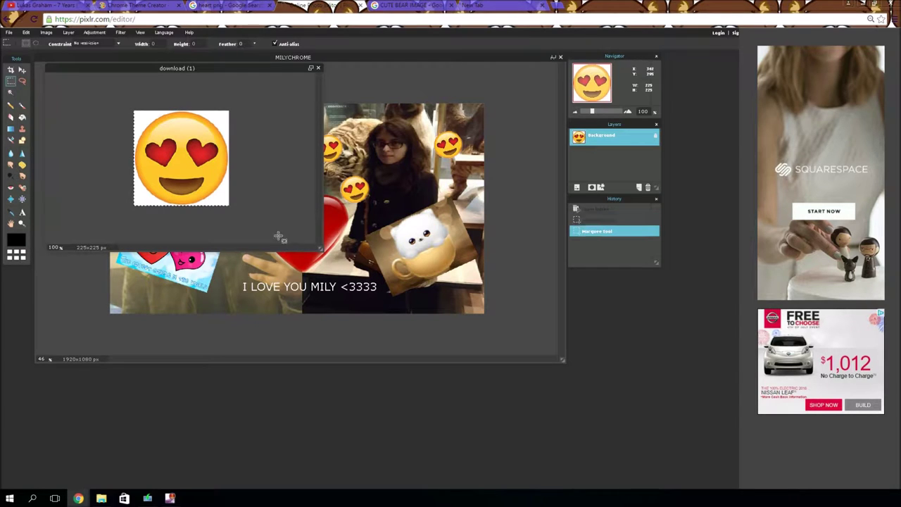
left_click(319, 68)
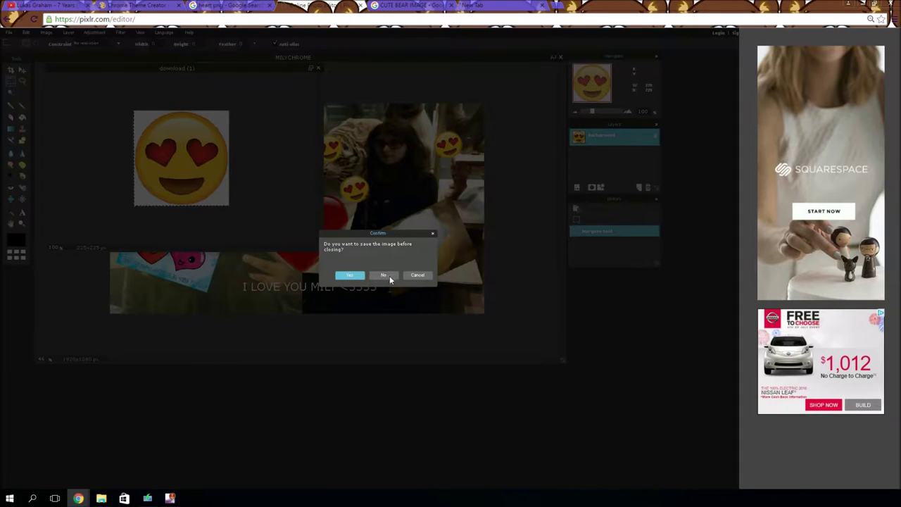
left_click(385, 275)
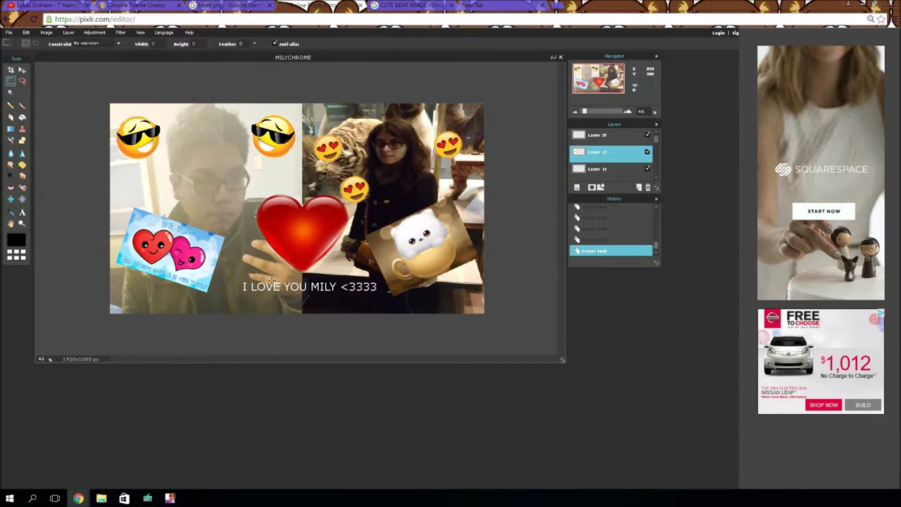
Paste the heart-eyes emoji, tilt it slightly and place it at the right edge above the teacup.
key("ctrl+v")
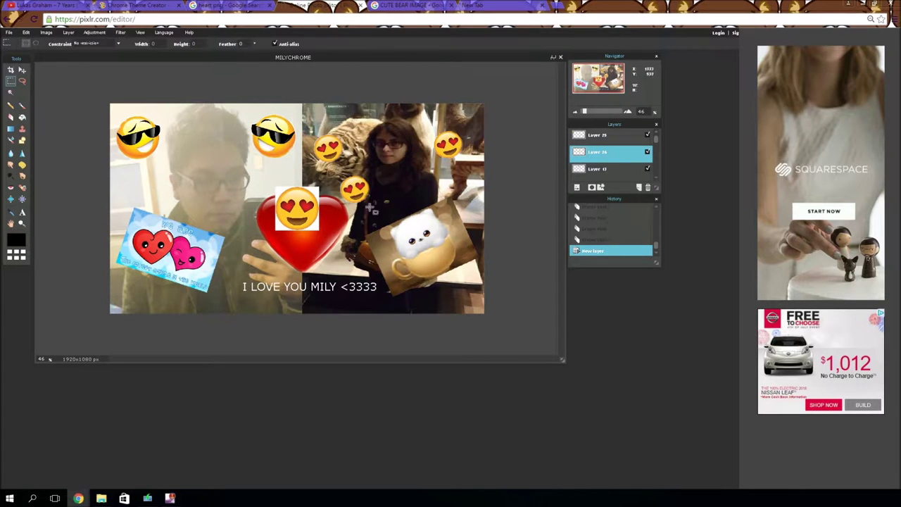
left_click(27, 33)
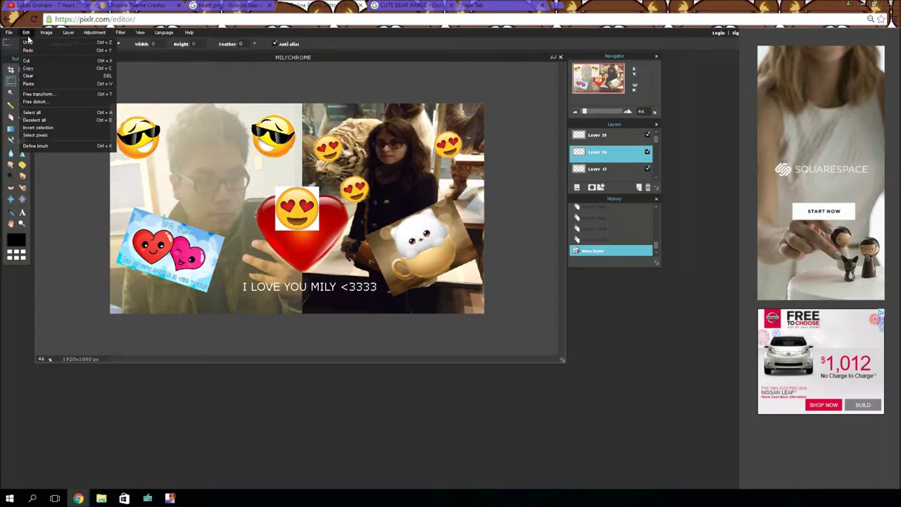
left_click(63, 97)
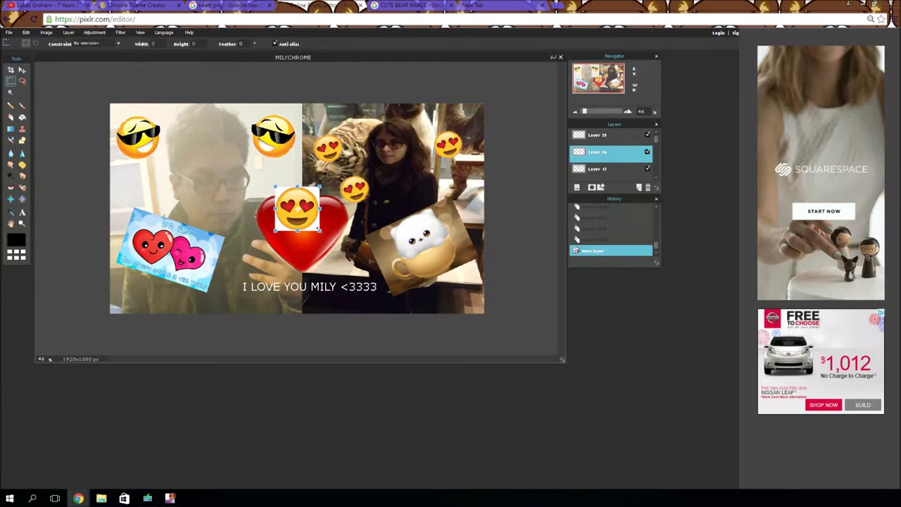
left_click_drag(315, 238, 322, 219)
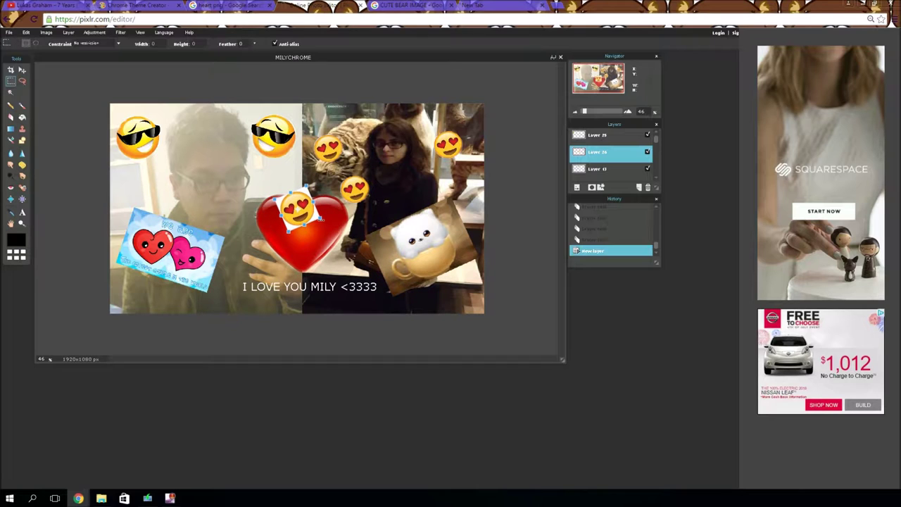
left_click_drag(312, 209, 457, 184)
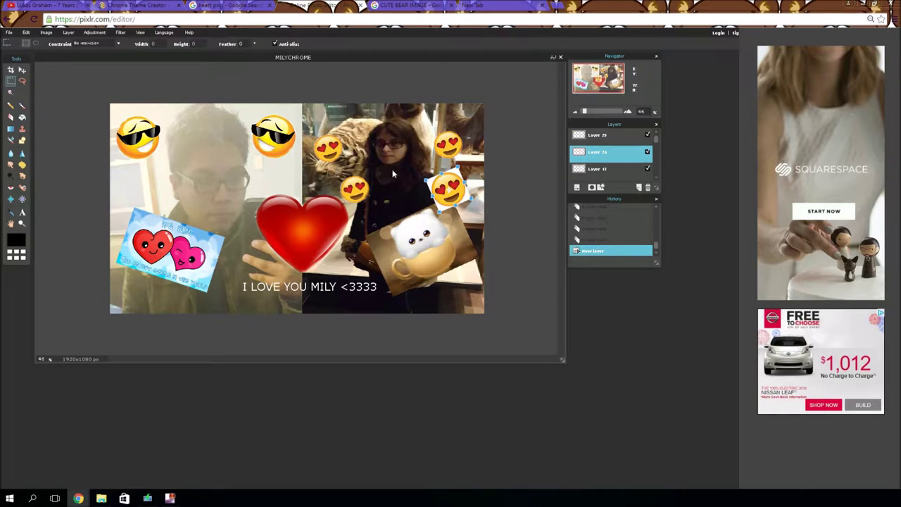
left_click(46, 360)
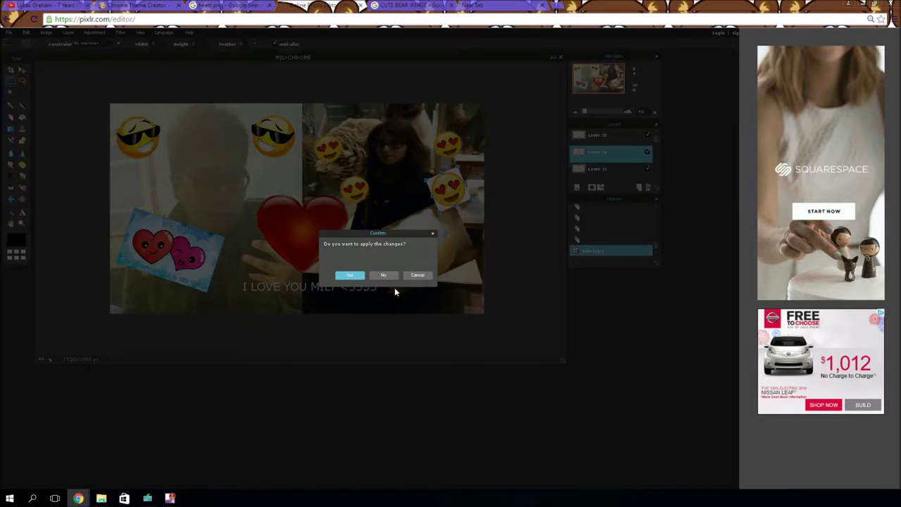
left_click(350, 275)
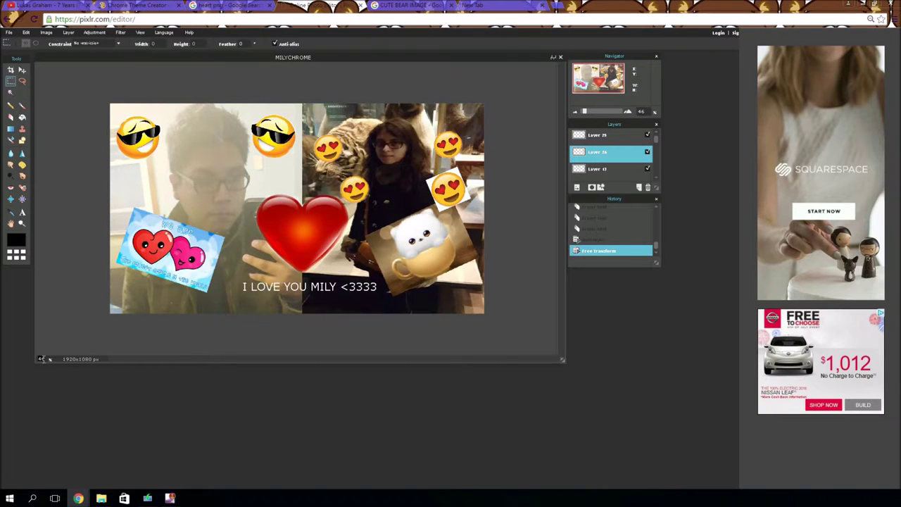
Set the view to 100% zoom and reposition the canvas.
double_click(41, 360)
type("100")
key("Return")
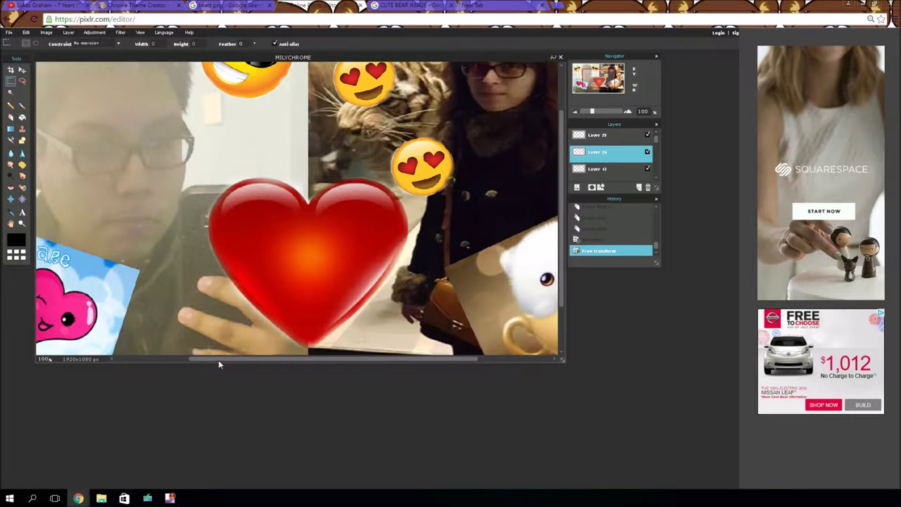
left_click_drag(219, 360, 293, 360)
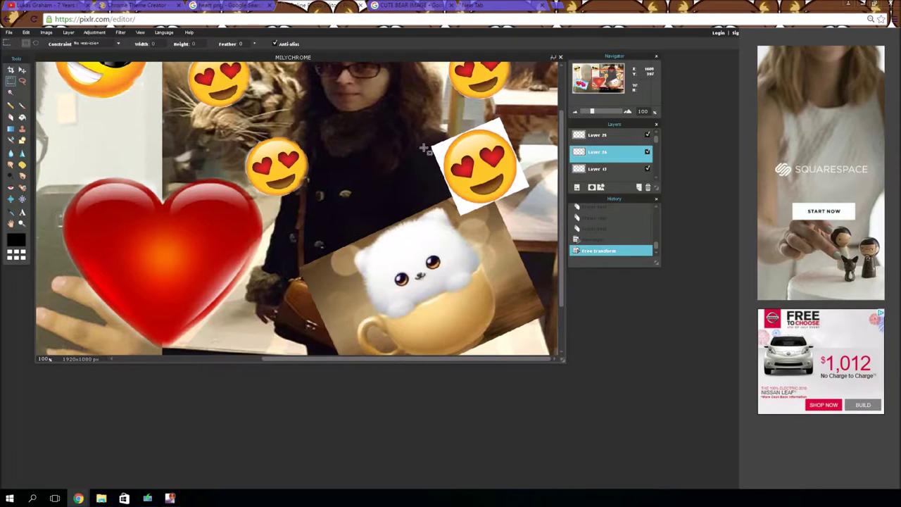
With the Eraser, remove a bit of the emoji's white background and zoom in closer.
left_click(11, 117)
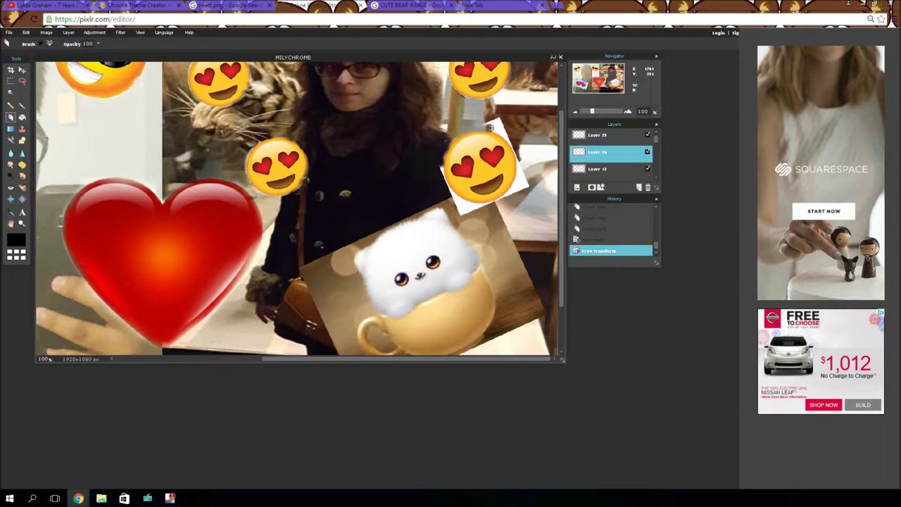
left_click(498, 125)
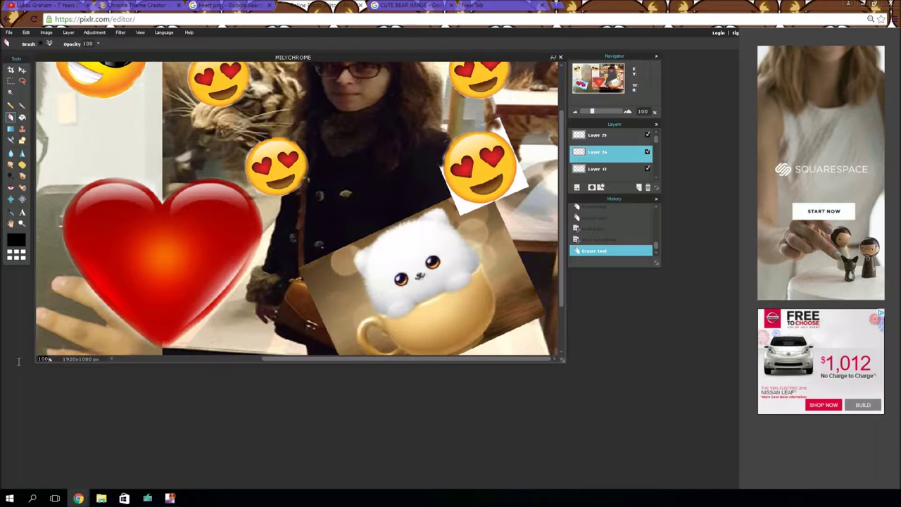
type("200")
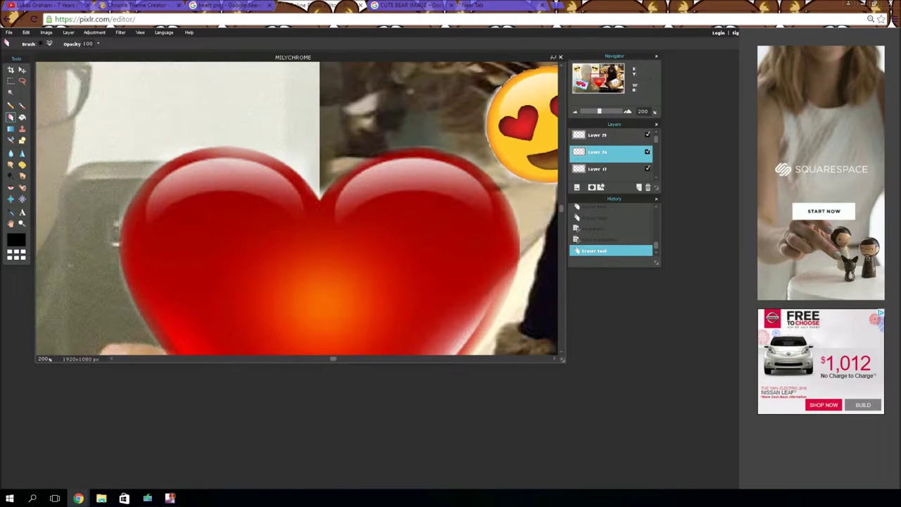
left_click_drag(332, 358, 568, 344)
scroll(505, 279, "up", 2)
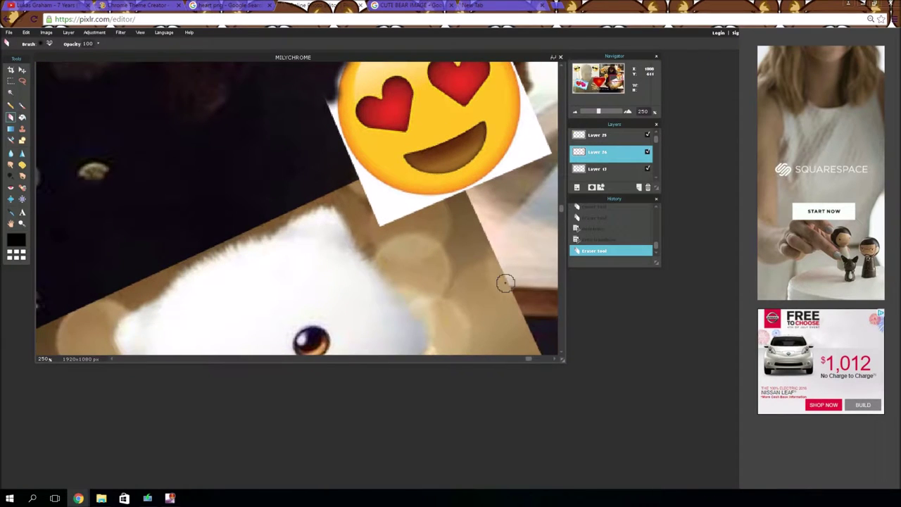
scroll(504, 268, "up", 1)
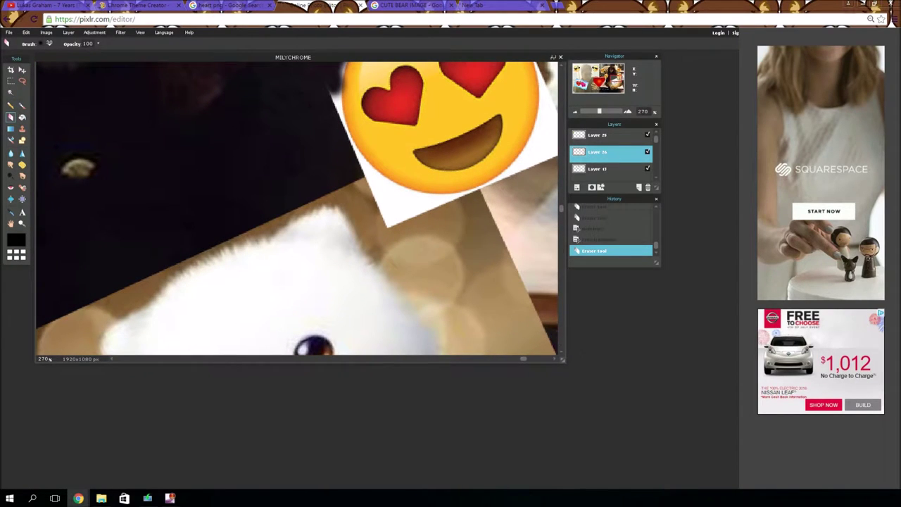
scroll(500, 243, "down", 2)
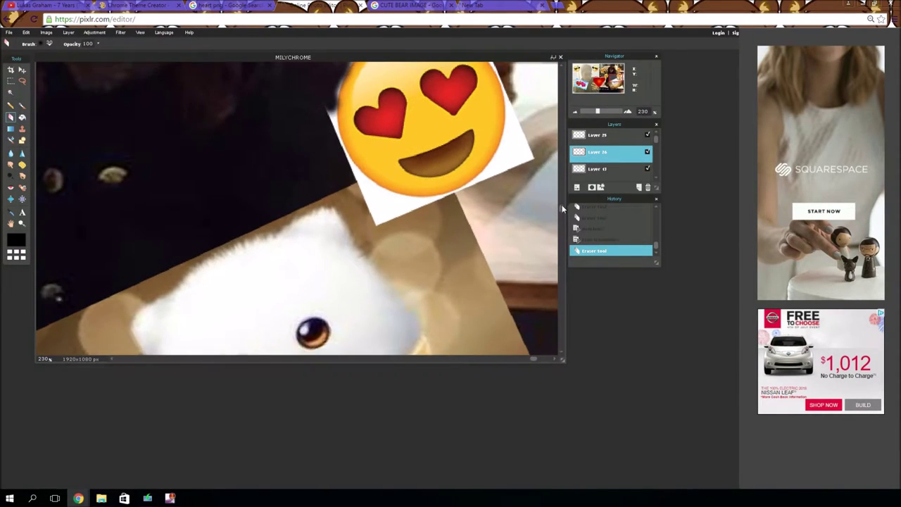
left_click_drag(563, 208, 562, 178)
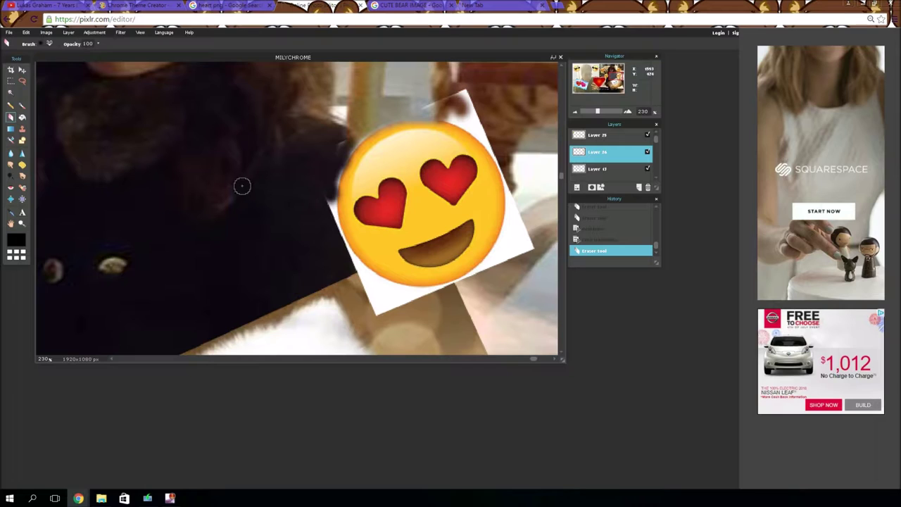
Resize the eraser brush and erase the white square's left, top and left-edge corners.
right_click(243, 185)
left_click(260, 204)
mouse_move(322, 185)
left_mouse_down()
mouse_move(331, 203)
mouse_move(325, 174)
left_mouse_up()
right_click(315, 141)
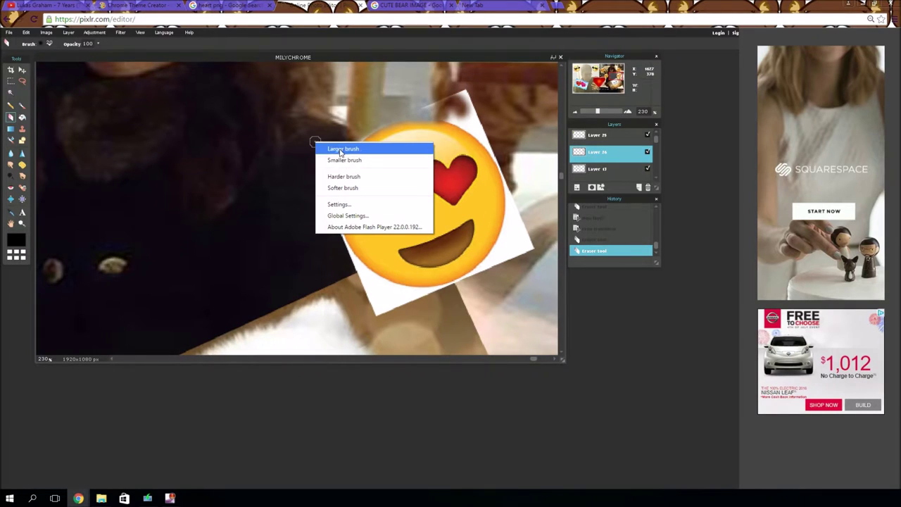
left_click(341, 149)
right_click(302, 143)
left_click(322, 150)
mouse_move(426, 100)
left_mouse_down()
mouse_move(471, 97)
mouse_move(455, 98)
mouse_move(476, 126)
mouse_move(457, 119)
mouse_move(483, 127)
mouse_move(513, 162)
mouse_move(520, 216)
mouse_move(507, 254)
mouse_move(526, 228)
mouse_move(525, 245)
mouse_move(486, 137)
left_mouse_up()
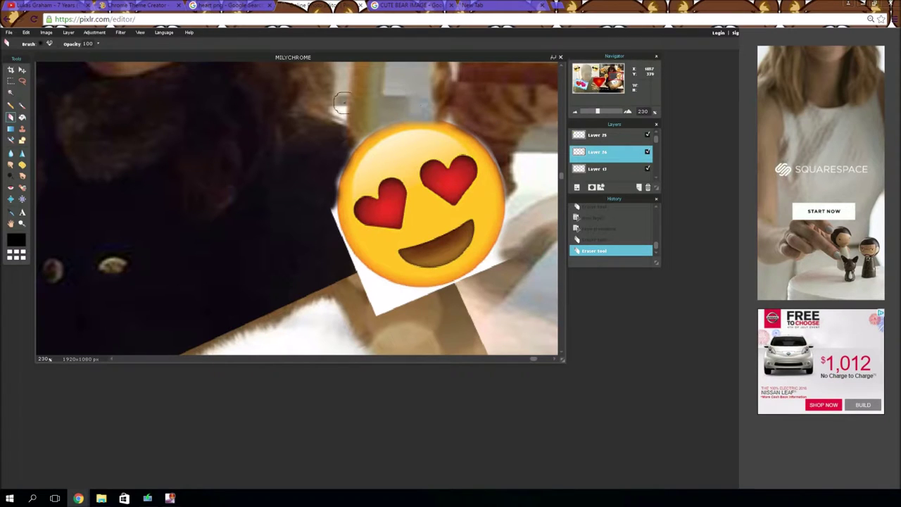
mouse_move(343, 104)
left_mouse_down()
mouse_move(322, 140)
mouse_move(324, 238)
mouse_move(360, 282)
mouse_move(407, 299)
mouse_move(370, 309)
mouse_move(324, 217)
mouse_move(336, 273)
mouse_move(371, 294)
mouse_move(427, 301)
mouse_move(476, 288)
mouse_move(508, 247)
mouse_move(482, 276)
mouse_move(484, 297)
mouse_move(429, 308)
mouse_move(364, 281)
mouse_move(385, 294)
mouse_move(427, 298)
mouse_move(468, 287)
mouse_move(508, 247)
left_mouse_up()
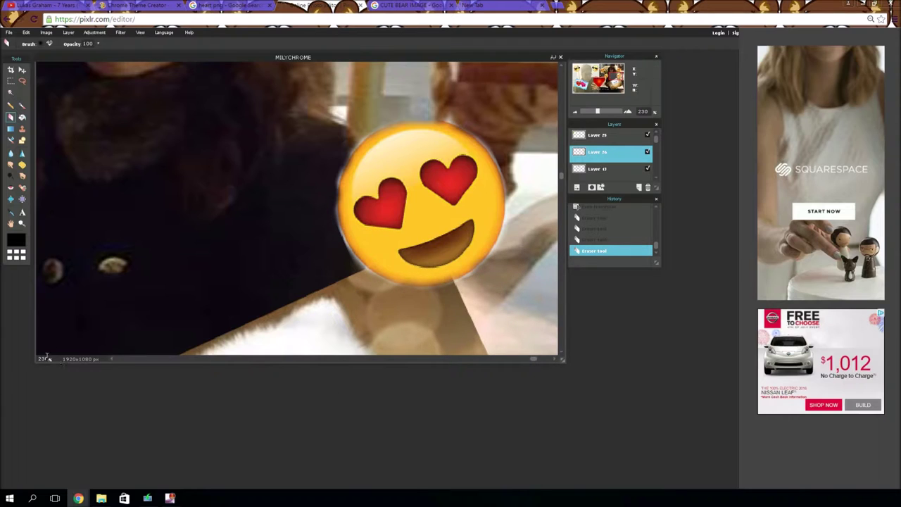
Zoom out, preview the collage theme on a Chrome new tab, then return to Pixlr.
scroll(177, 245, "down", 6)
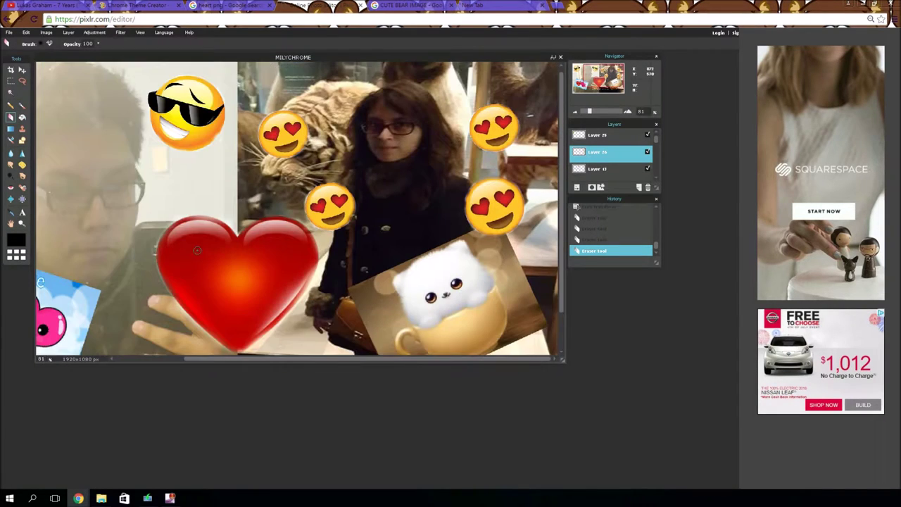
scroll(195, 251, "down", 2)
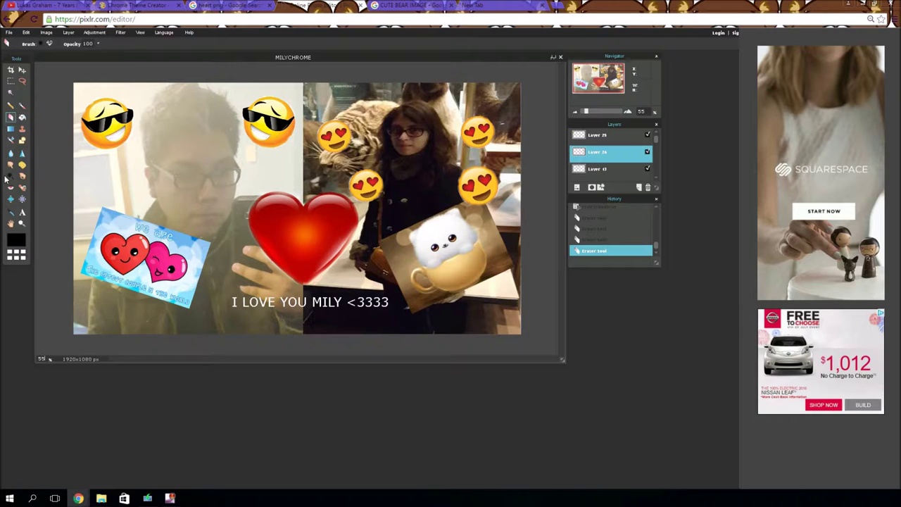
left_click(414, 6)
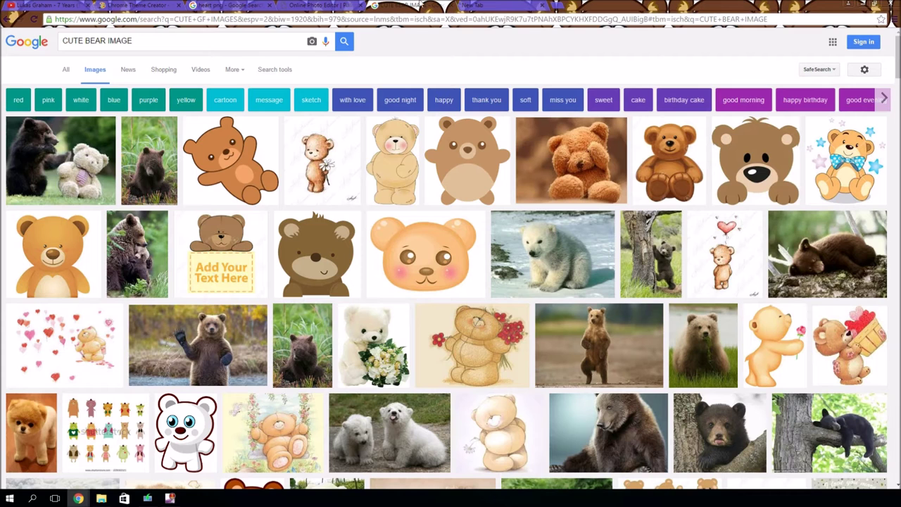
left_click(493, 5)
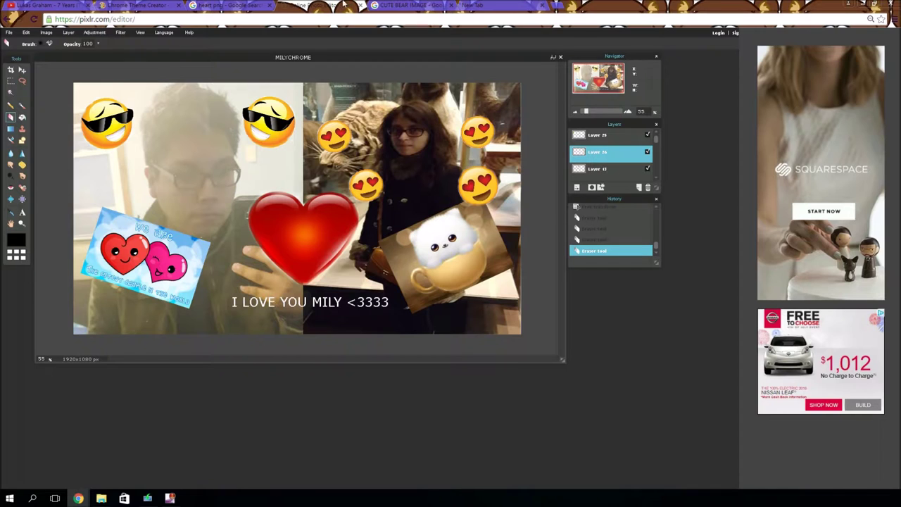
left_click(306, 5)
Select the I LOVE YOU MILY <3333 text layer and drag it up onto the red heart.
left_click(22, 70)
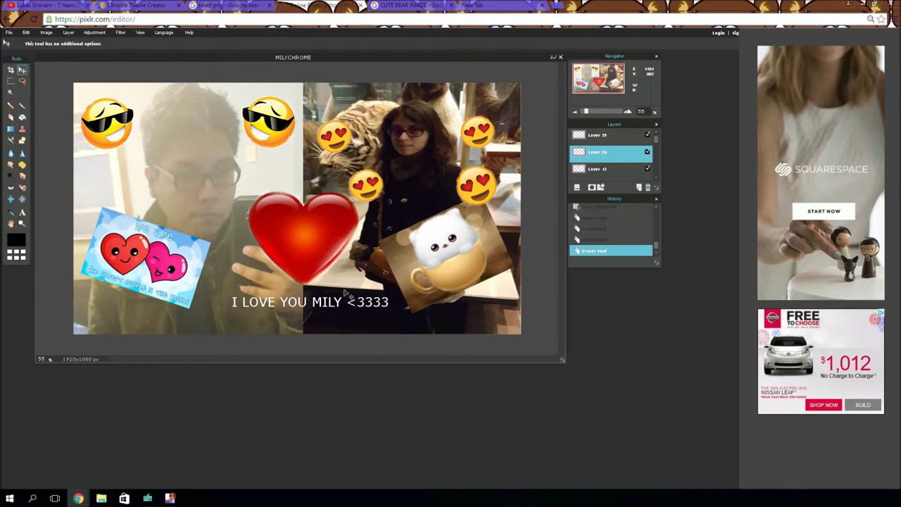
left_click_drag(656, 143, 652, 162)
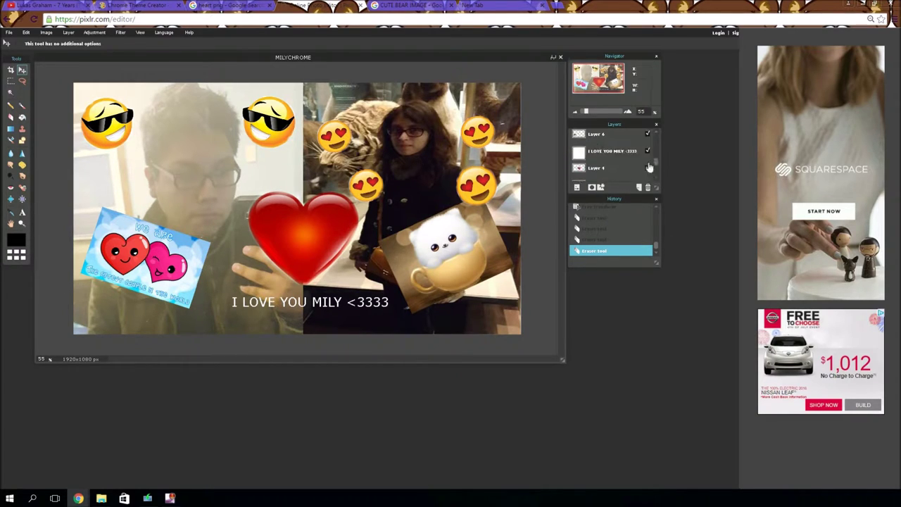
left_click(608, 153)
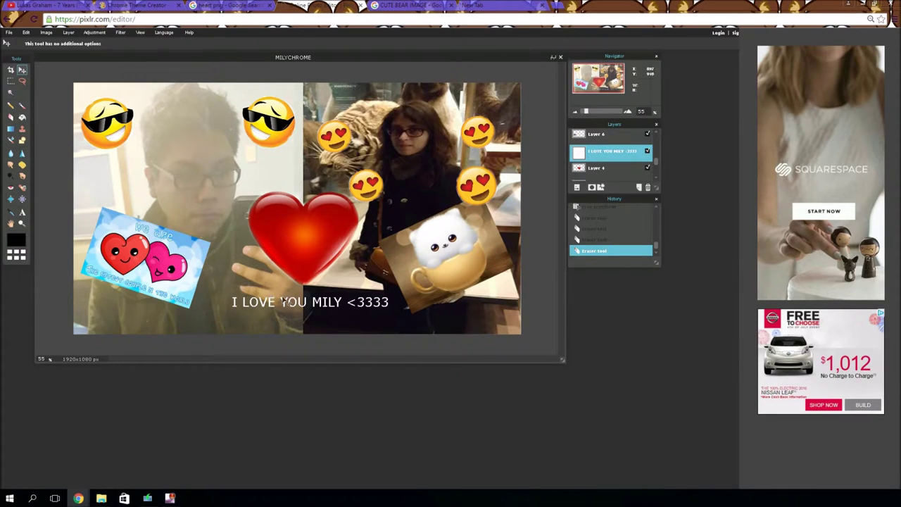
left_click_drag(330, 308, 328, 274)
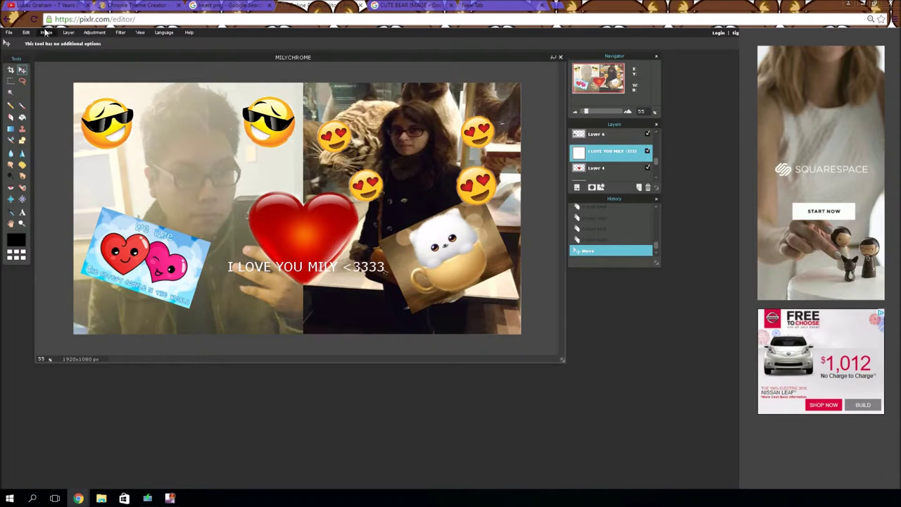
left_click(10, 33)
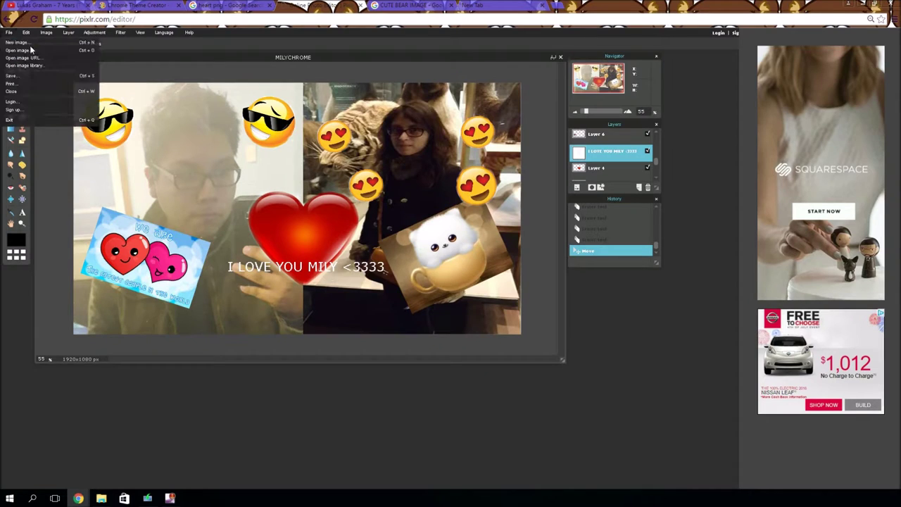
left_click(38, 53)
double_click(478, 153)
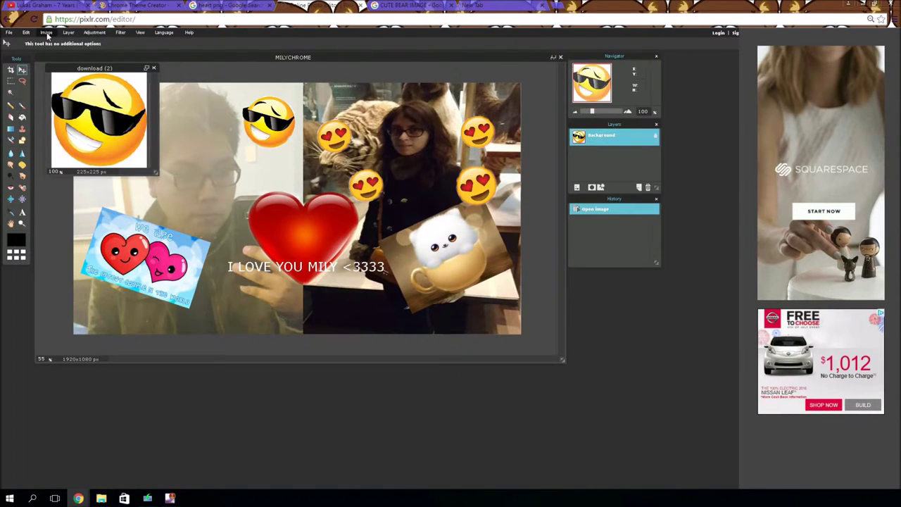
left_click(46, 32)
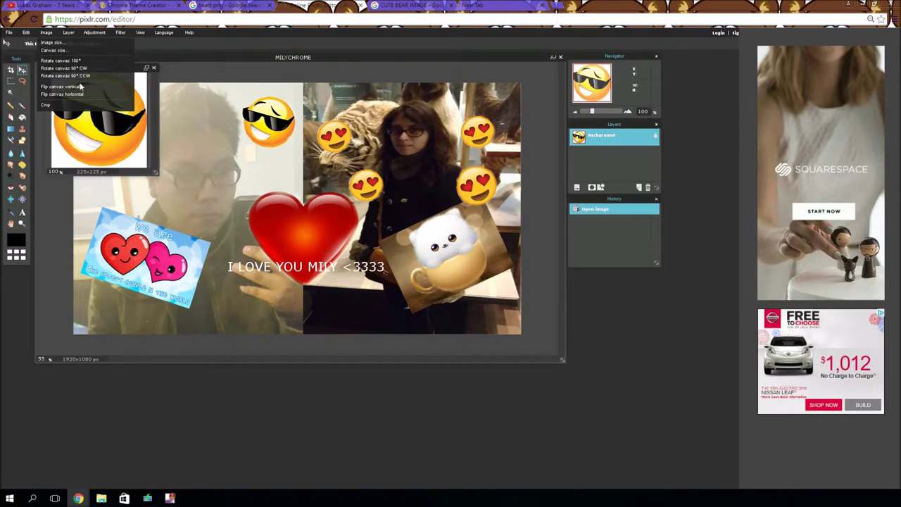
left_click(85, 88)
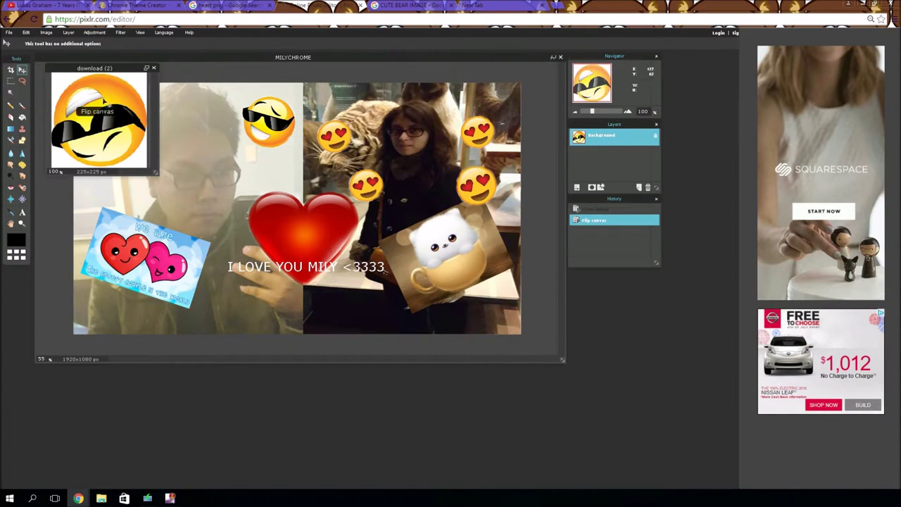
left_click(47, 33)
left_click(71, 85)
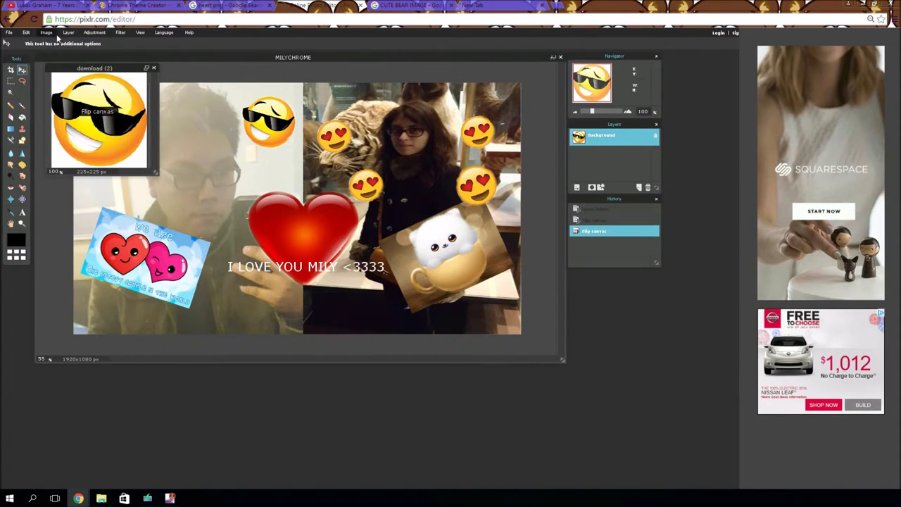
left_click(47, 33)
left_click(64, 93)
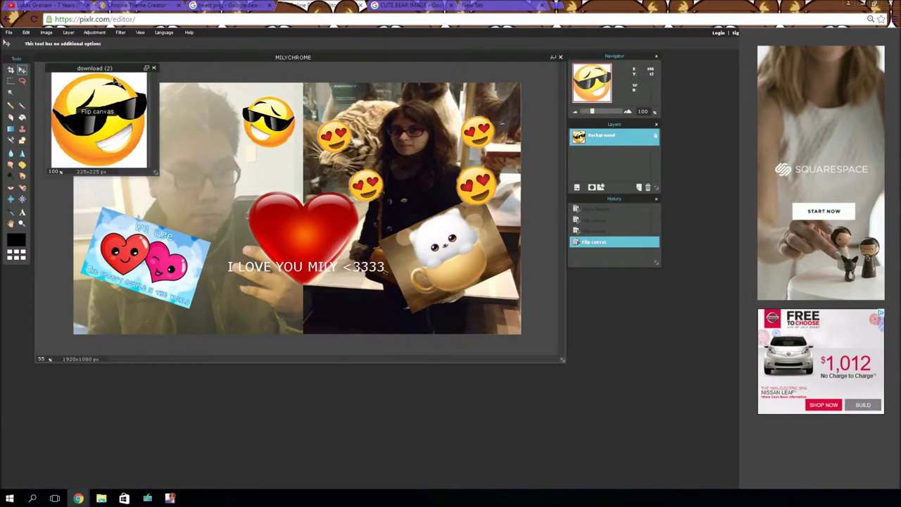
left_click_drag(121, 73, 191, 156)
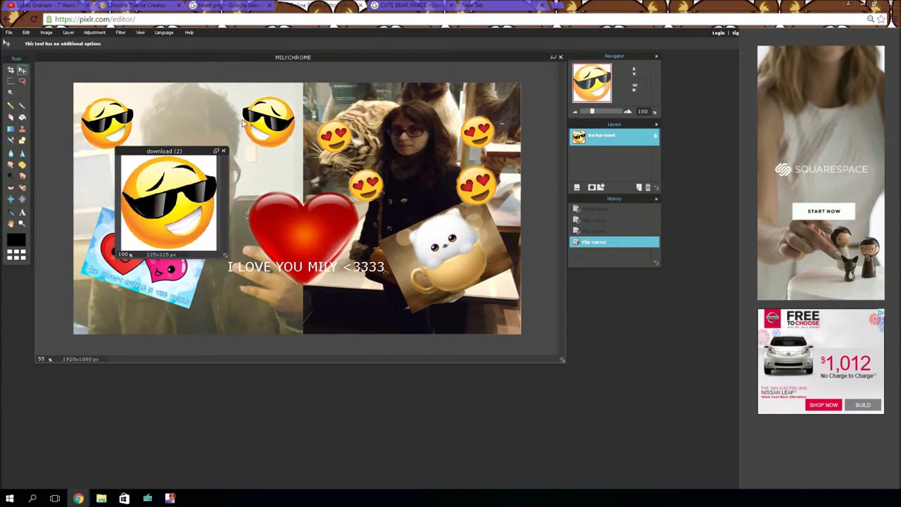
left_click(224, 151)
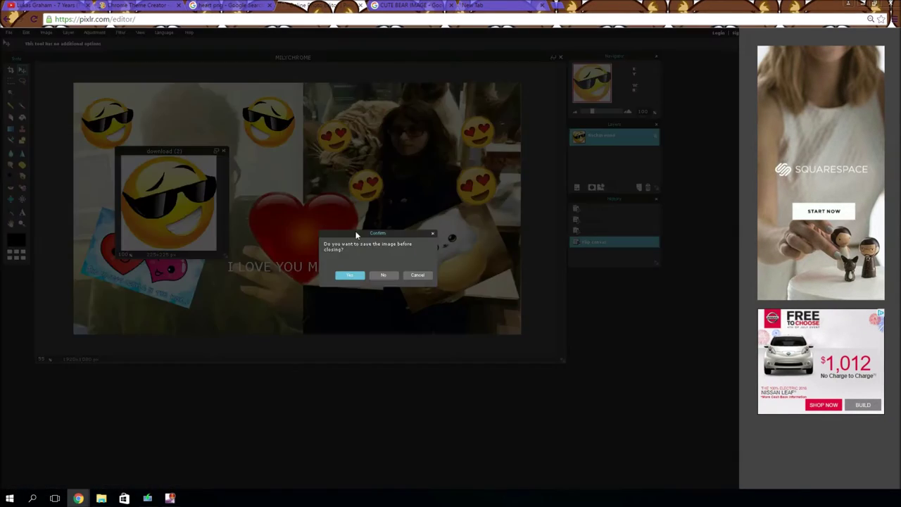
left_click(383, 278)
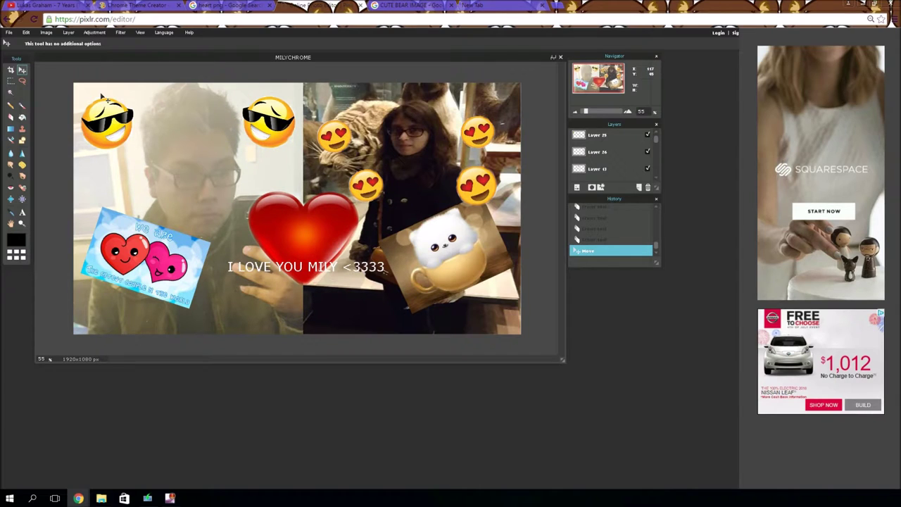
Open the original selfie photo in Pixlr.
left_click(9, 33)
left_click(25, 51)
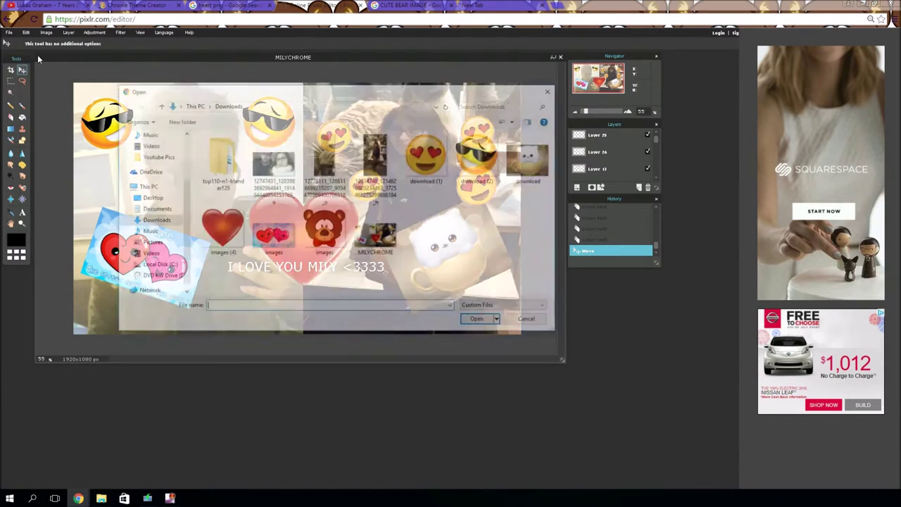
double_click(338, 161)
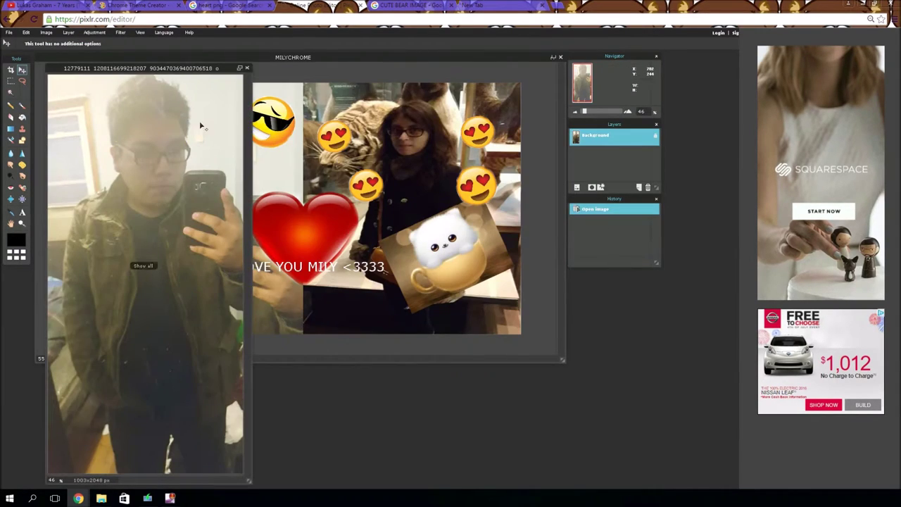
Copy the upper part of the selfie with a rectangular selection, then close it unsaved.
left_click(11, 82)
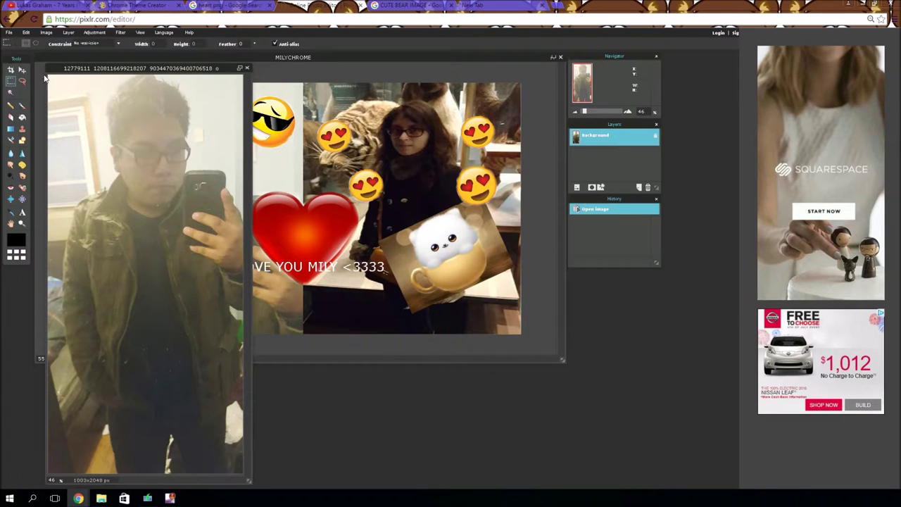
left_click_drag(248, 479, 459, 434)
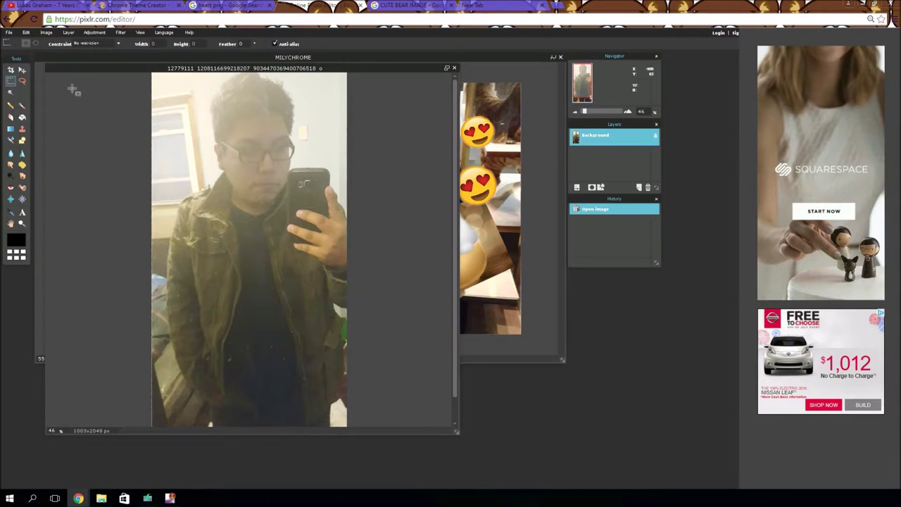
left_click_drag(124, 76, 383, 364)
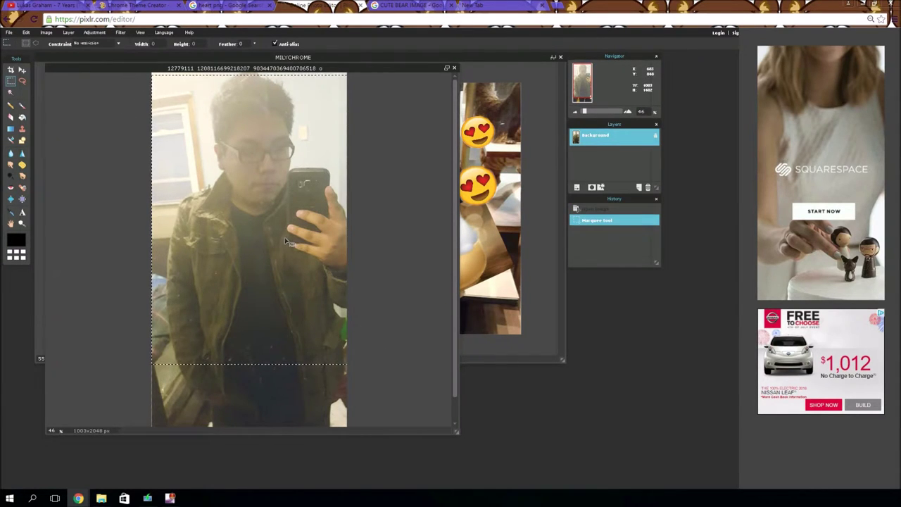
key("ctrl+c")
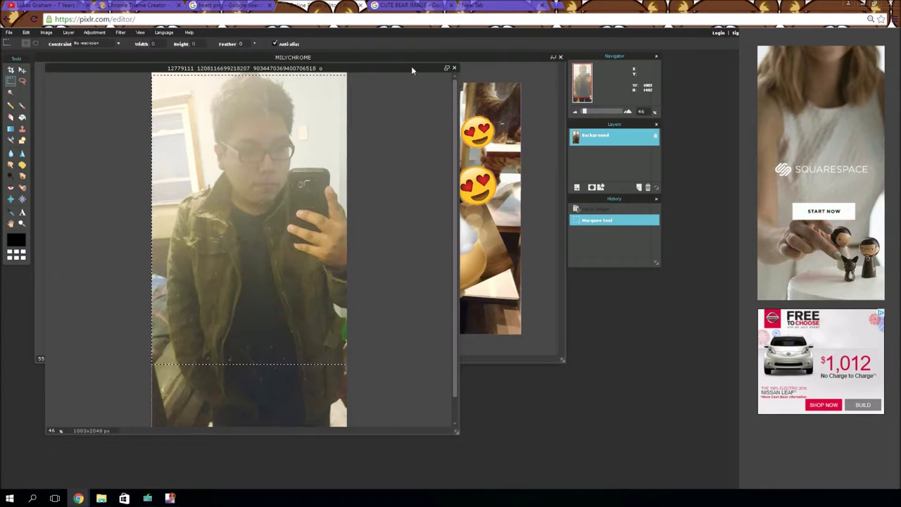
left_click(454, 68)
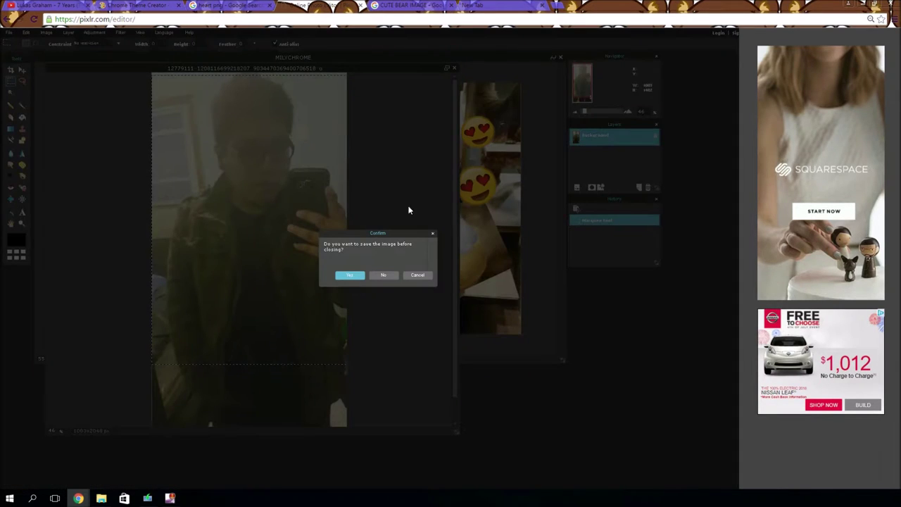
left_click(382, 276)
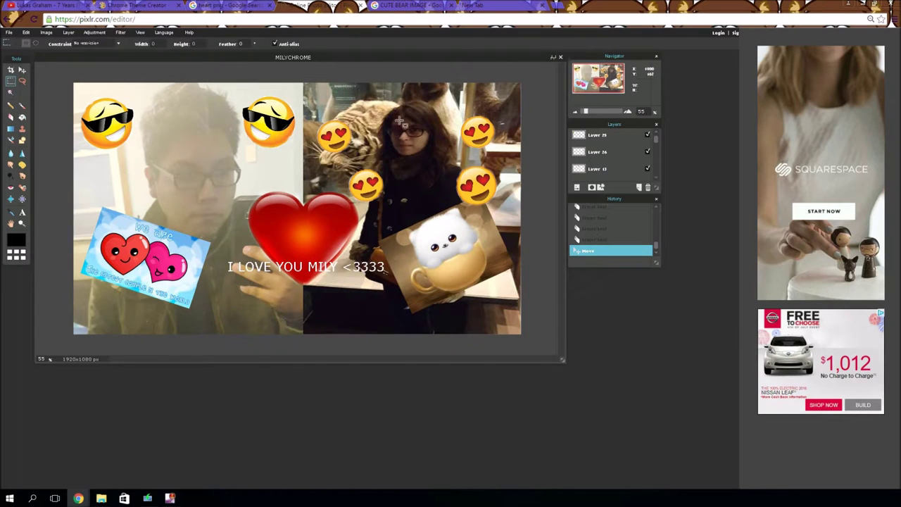
left_click(416, 6)
Glance at the theme's new tab page and the bear image search, then return to Pixlr.
left_click(476, 5)
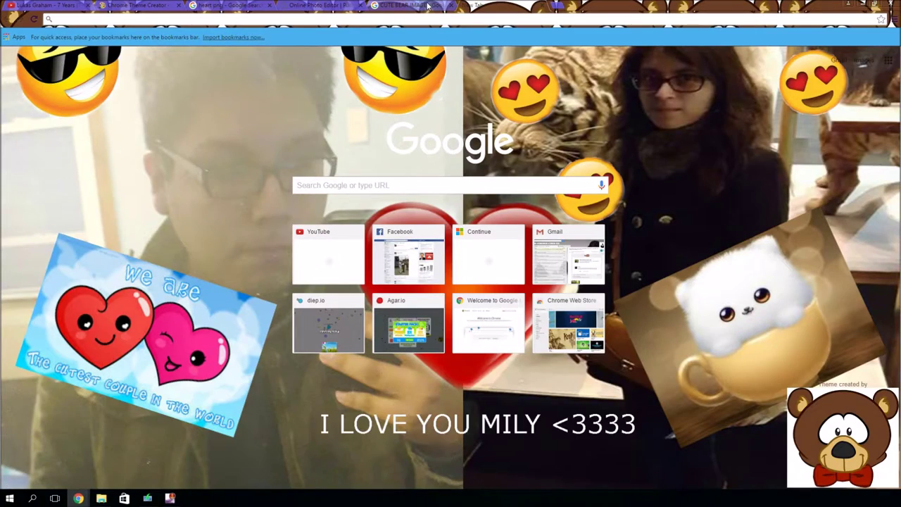
left_click(416, 6)
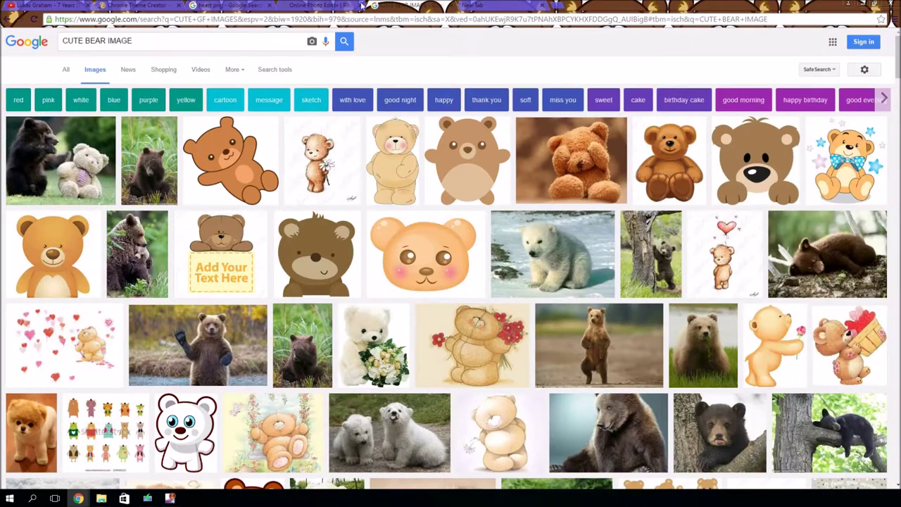
left_click(316, 6)
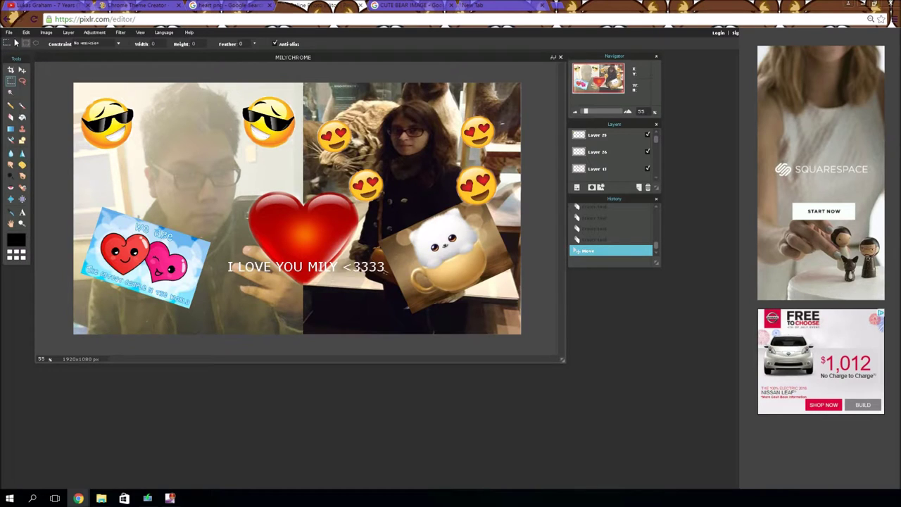
Save the collage as MILYCHROME.jpg at JPEG quality 100, replacing the file in Downloads.
left_click(9, 33)
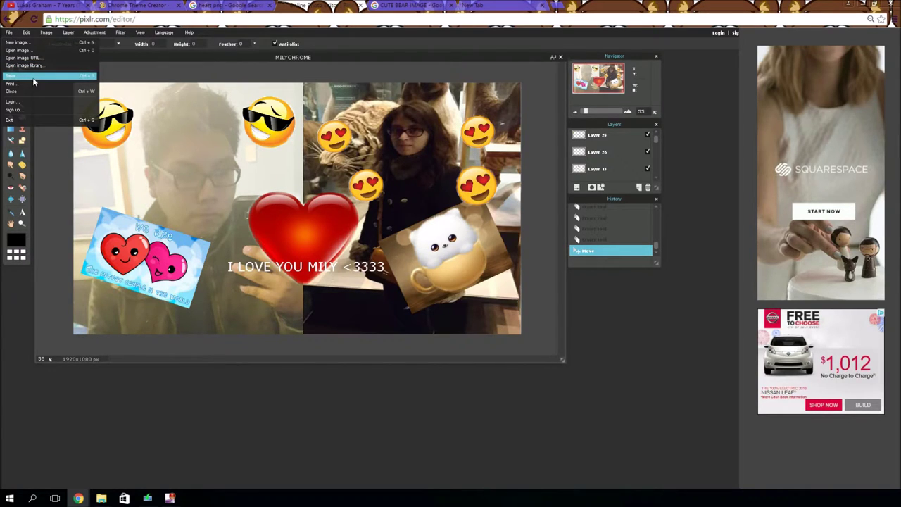
left_click(32, 76)
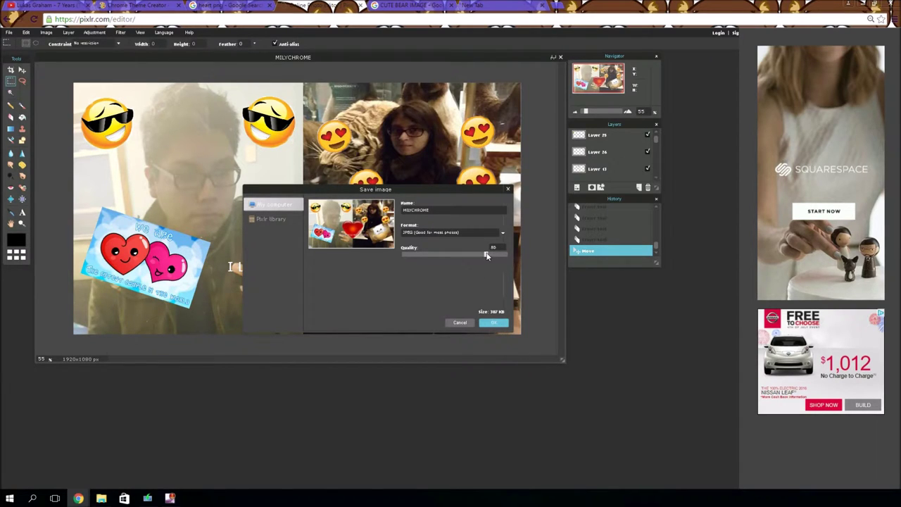
left_click_drag(486, 256, 506, 255)
left_click(495, 324)
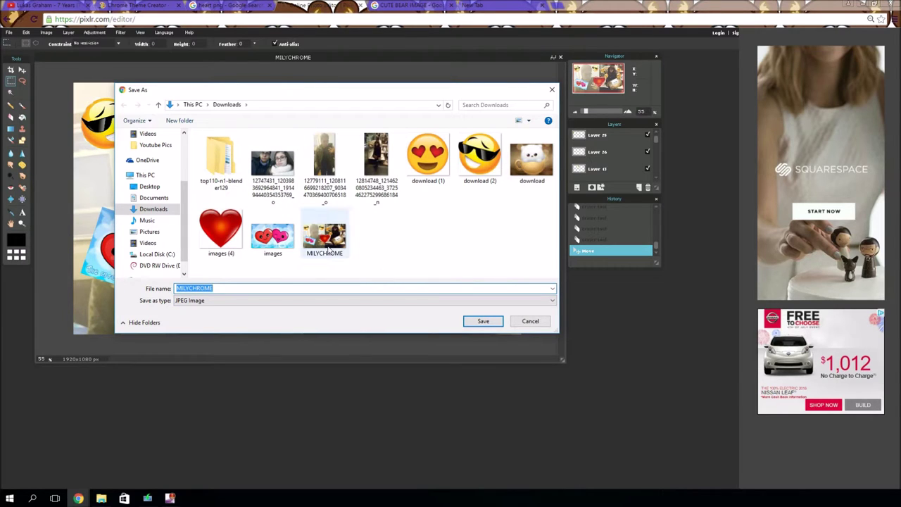
left_click(483, 321)
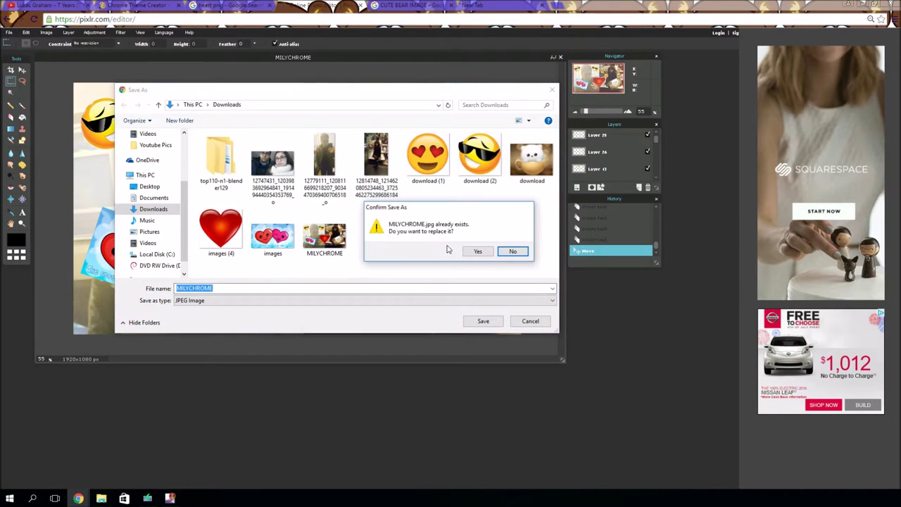
left_click(484, 253)
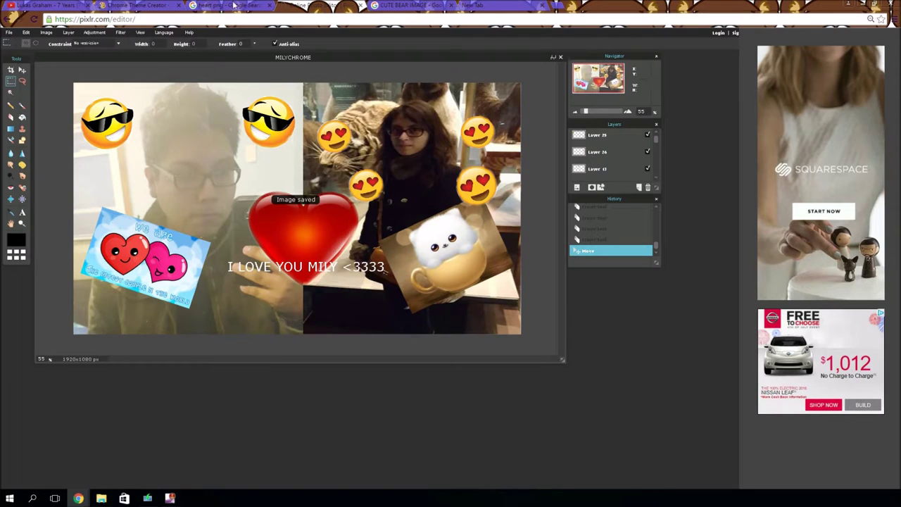
Upload MILYCHROME from Downloads as the ThemeBeta background image, then return to Pixlr.
left_click(149, 4)
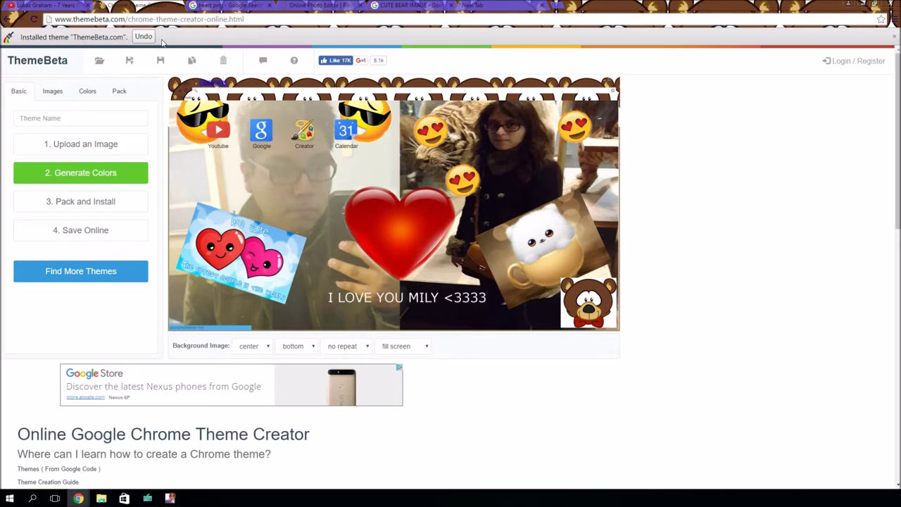
left_click(68, 147)
left_click(390, 241)
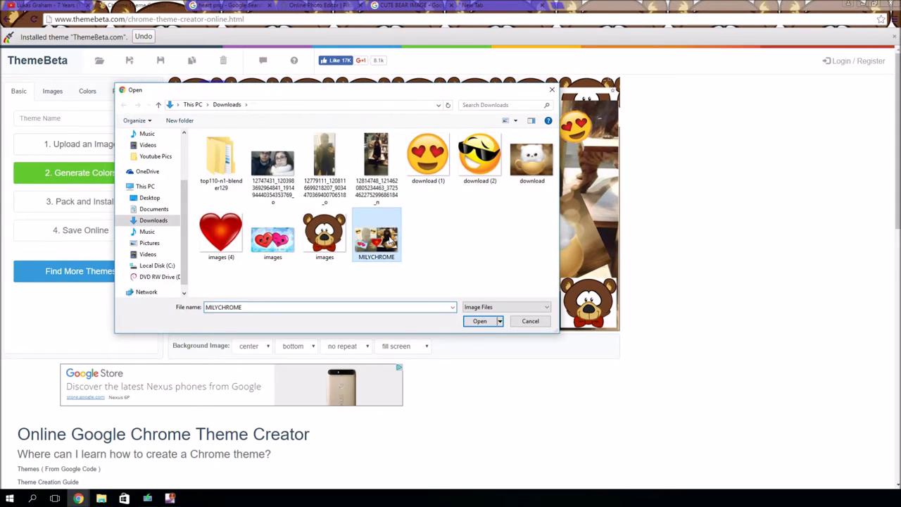
double_click(390, 241)
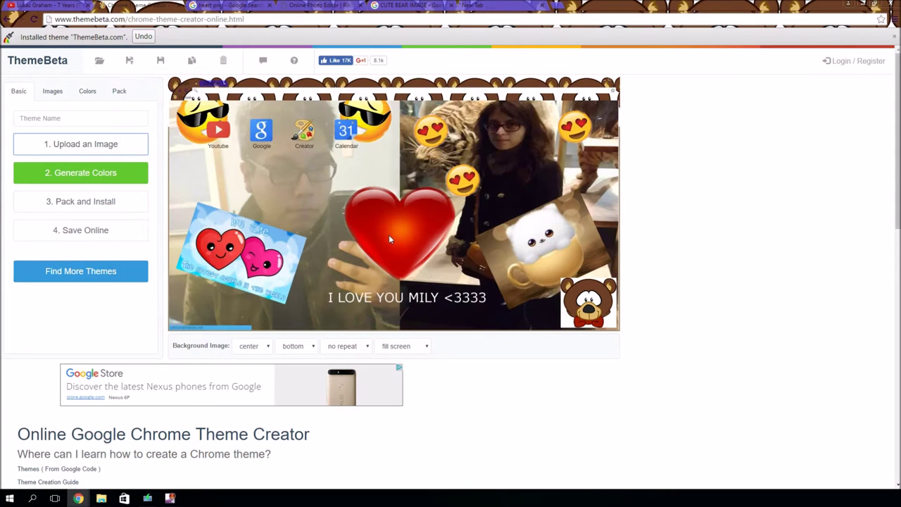
left_click(74, 150)
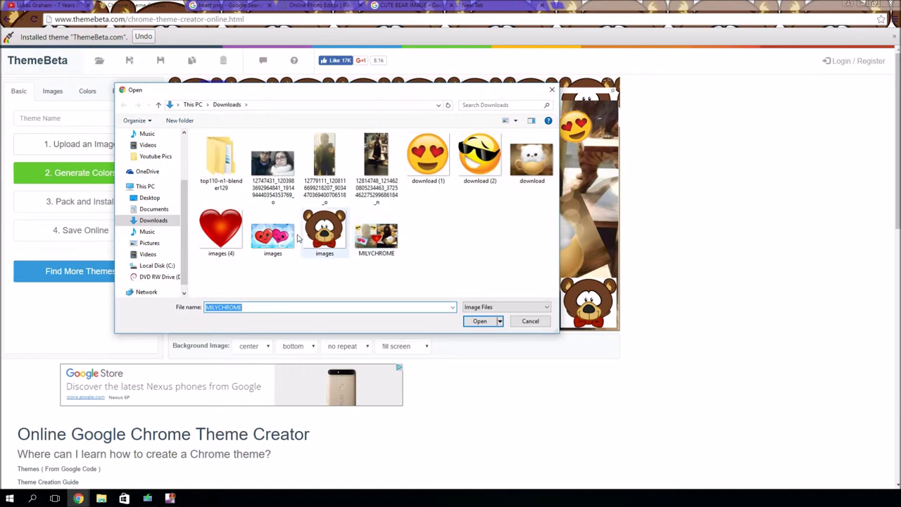
double_click(386, 252)
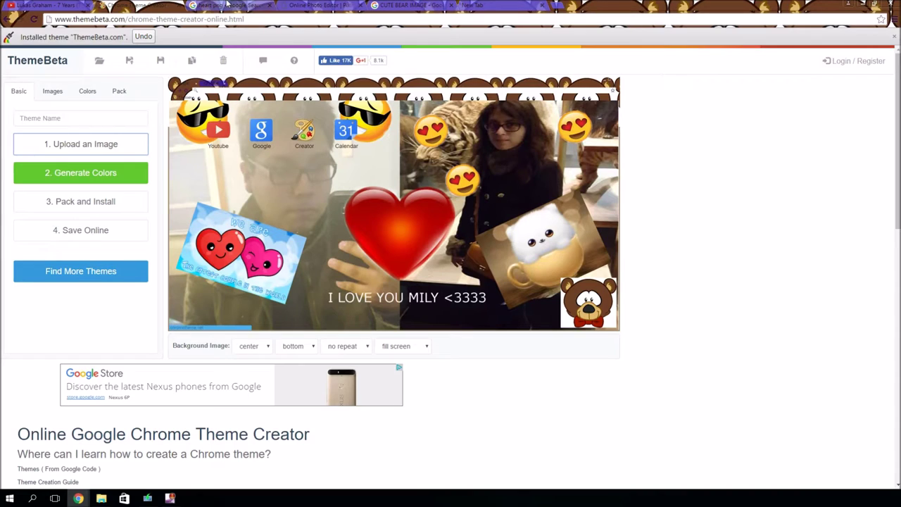
left_click(310, 6)
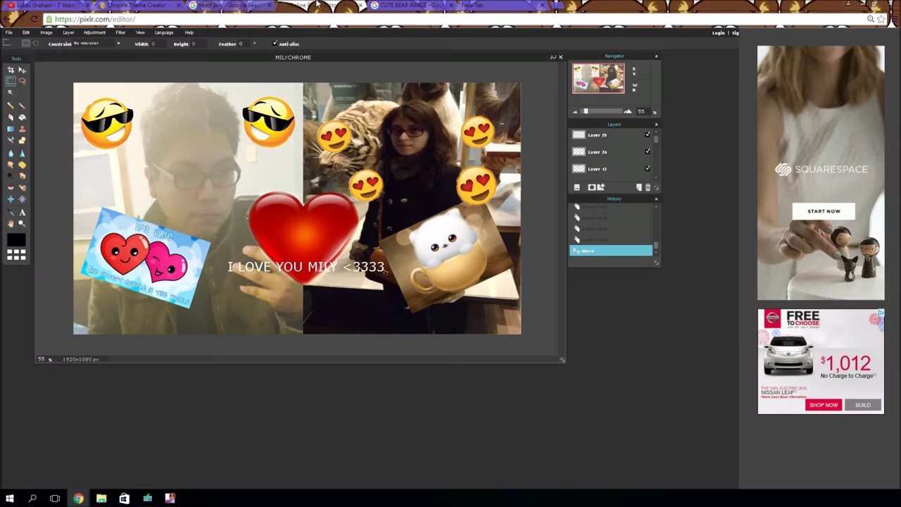
Re-save the collage over MILYCHROME.jpg in Downloads.
left_click(9, 32)
left_click(37, 78)
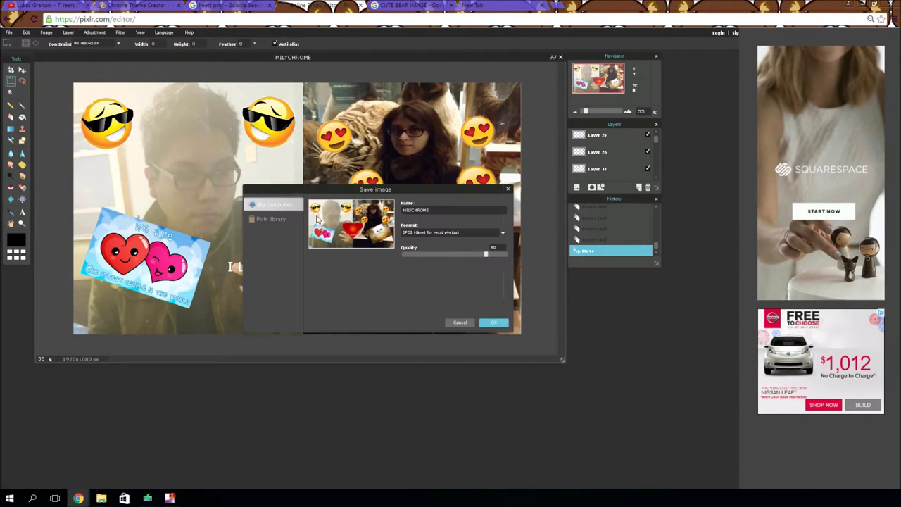
left_click(486, 322)
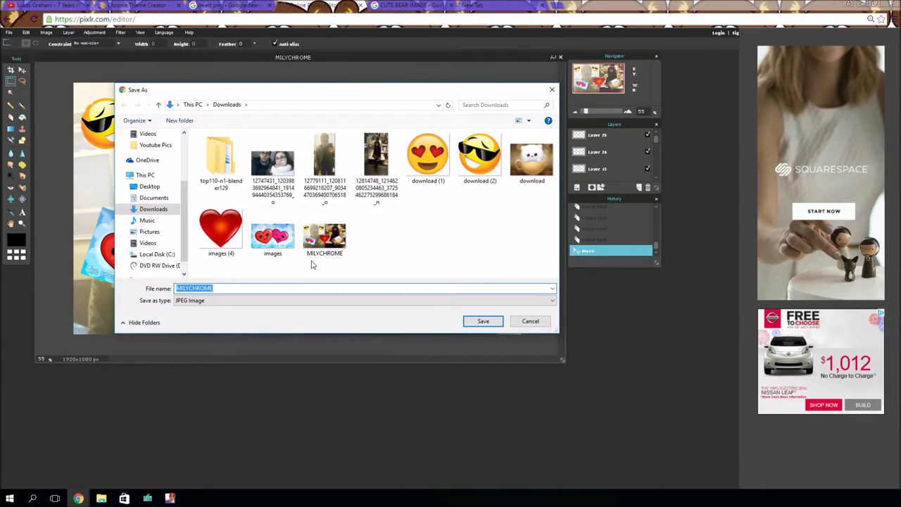
left_click(473, 325)
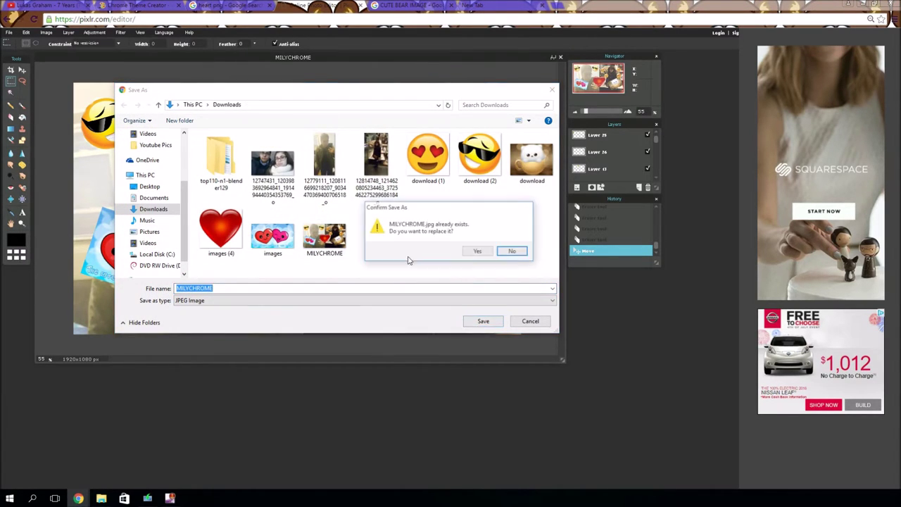
left_click(476, 252)
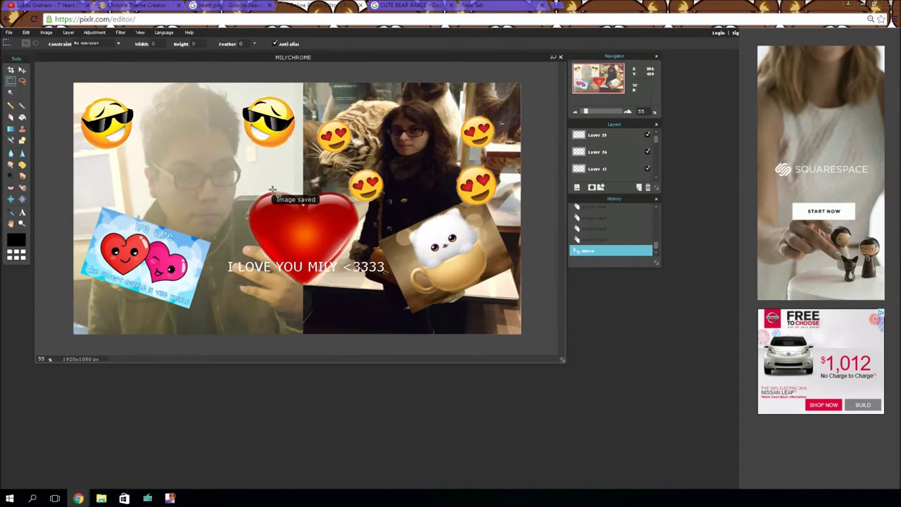
Upload the updated MILYCHROME as the ThemeBeta background image.
left_click(161, 5)
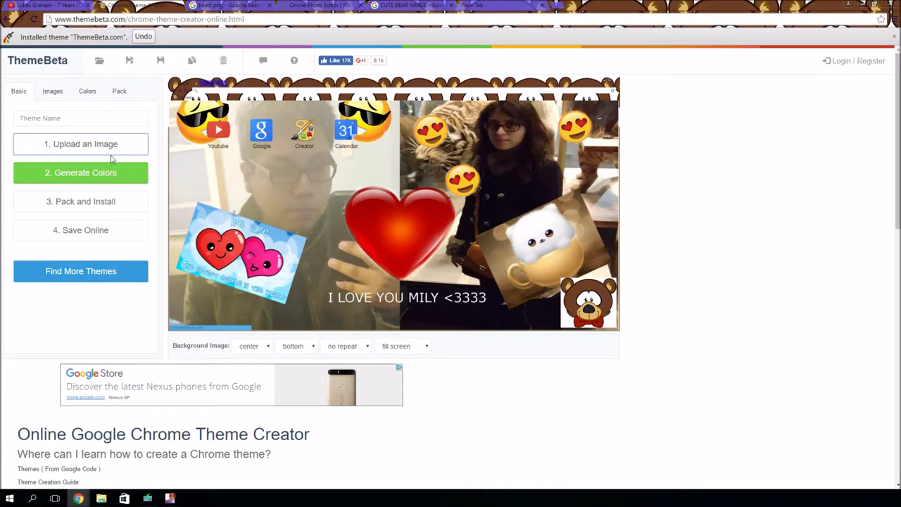
left_click(80, 144)
double_click(386, 239)
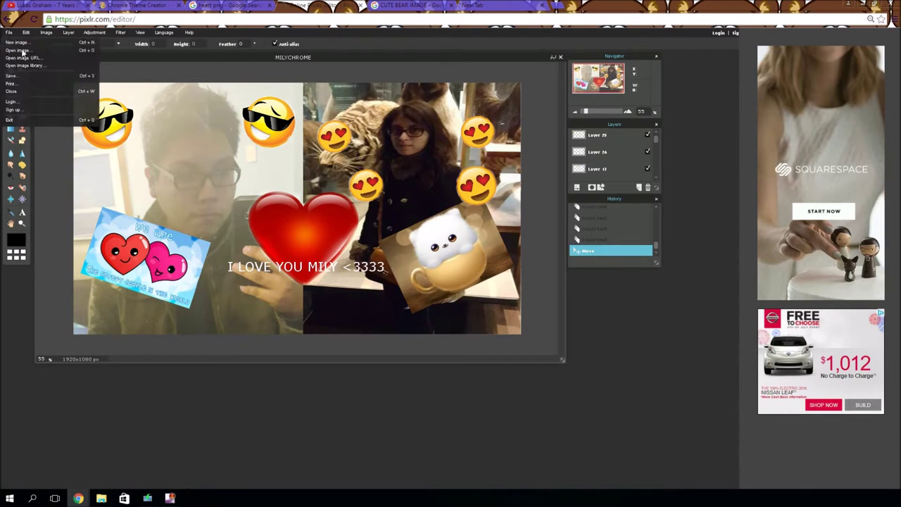
Save the collage at quality 100 as MILYWALLPAPER in Downloads.
left_click(44, 75)
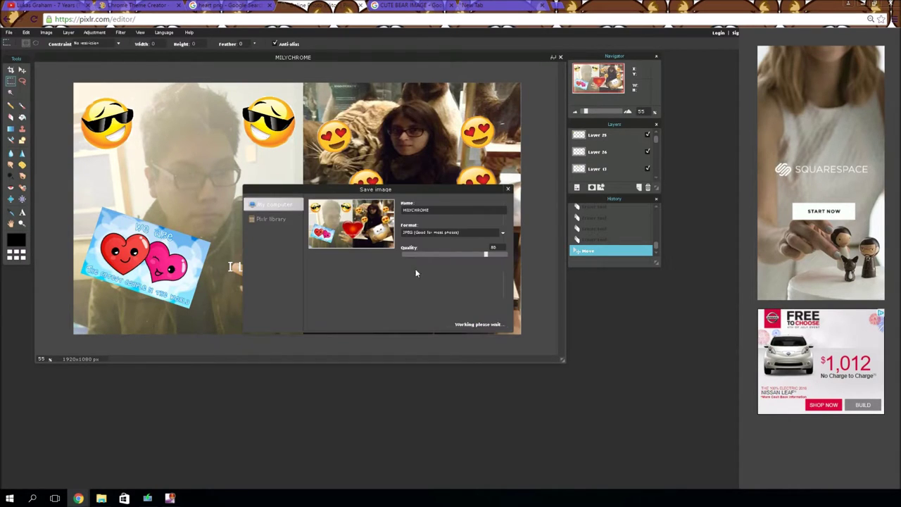
left_click_drag(485, 254, 507, 254)
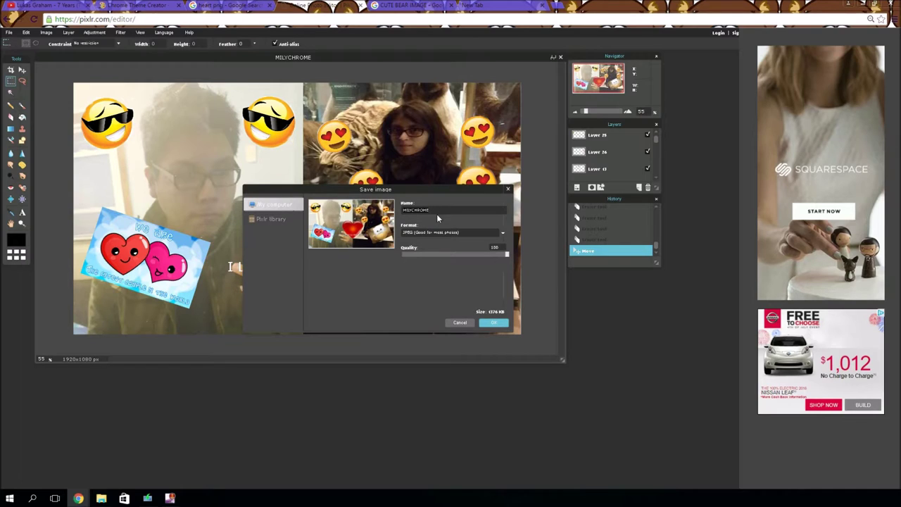
type("H")
left_click(495, 323)
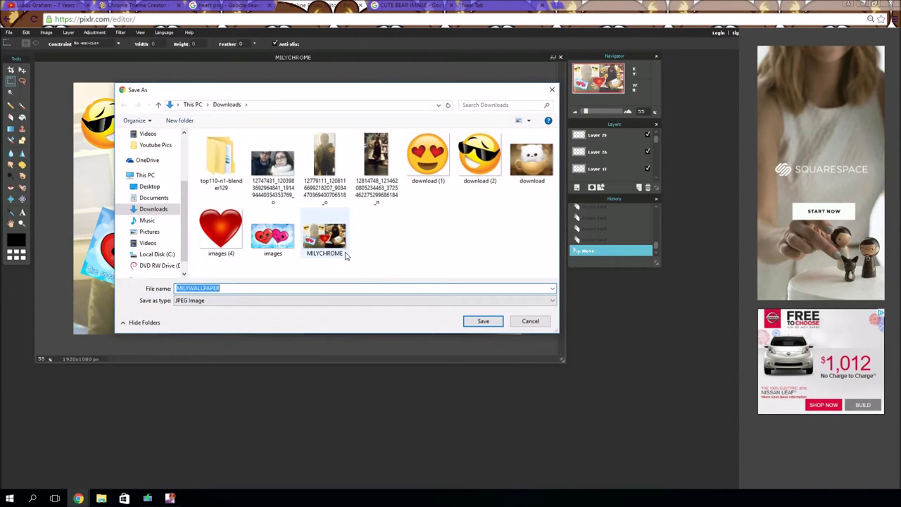
left_click(483, 322)
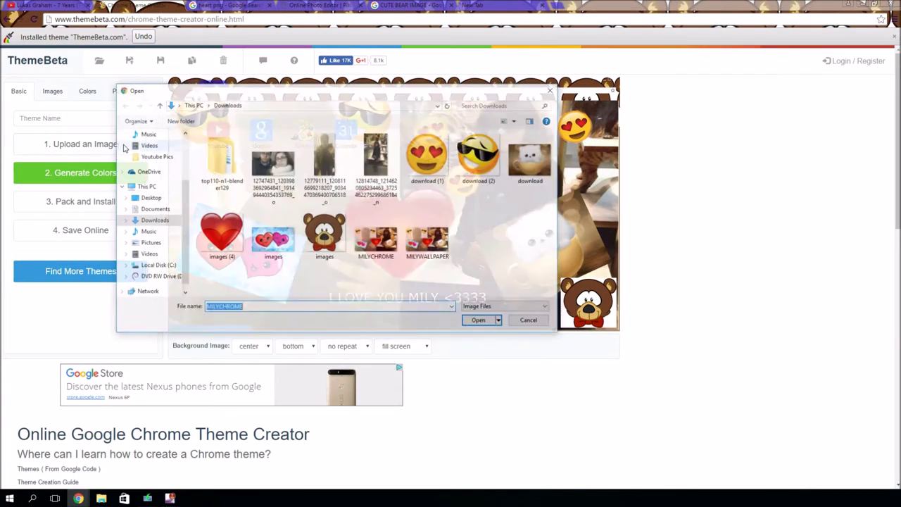
Load MILYWALLPAPER as the theme's background image and change its position from bottom to top.
double_click(430, 242)
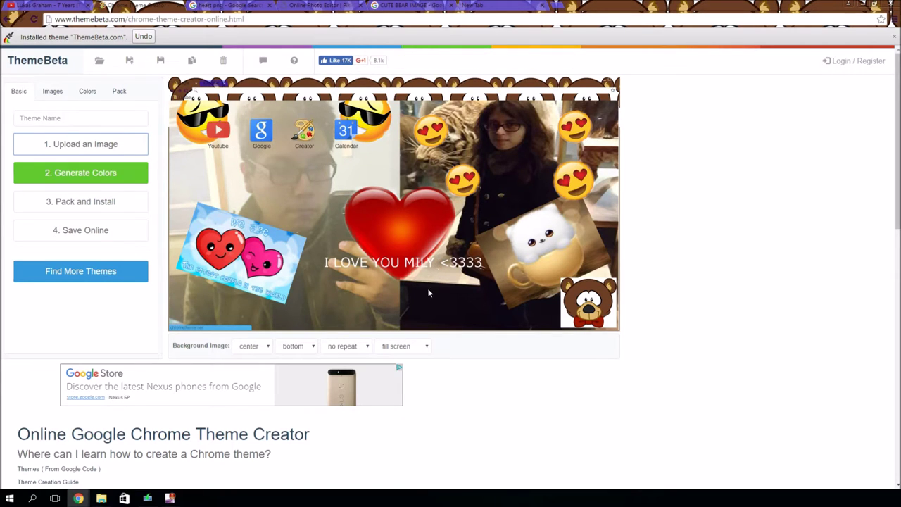
left_click(355, 349)
left_click(296, 346)
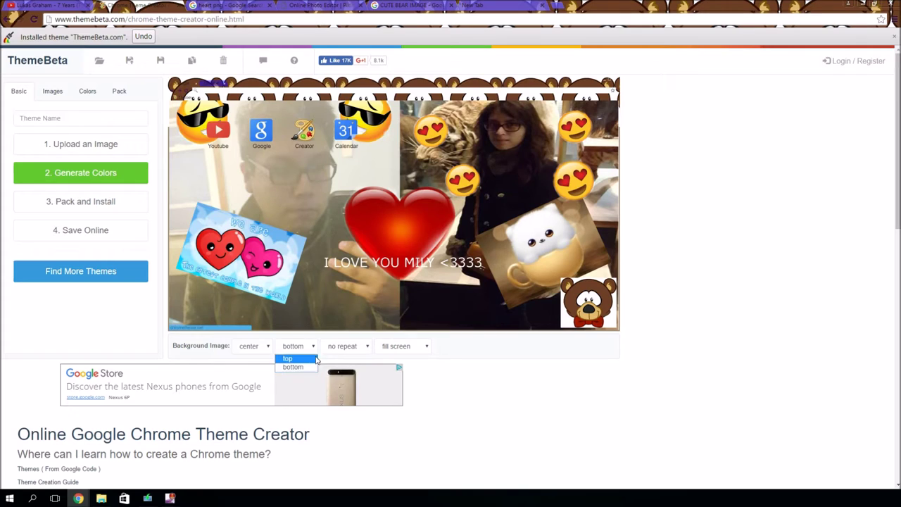
left_click(307, 359)
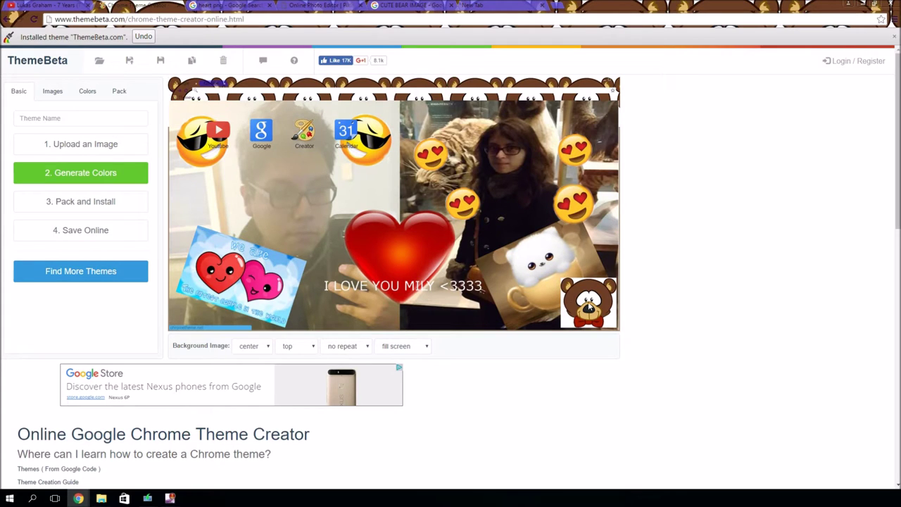
left_click(52, 92)
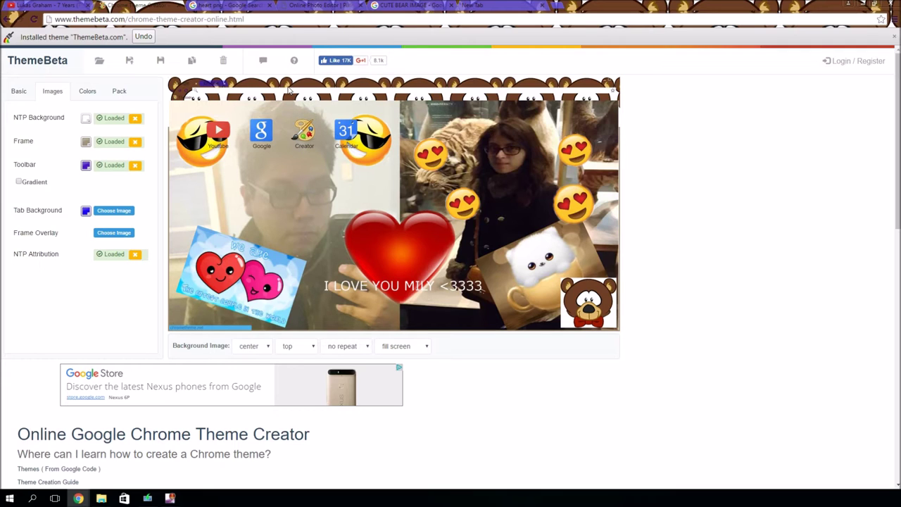
Look over the theme's Colors settings, then go to the Pack options.
left_click(85, 92)
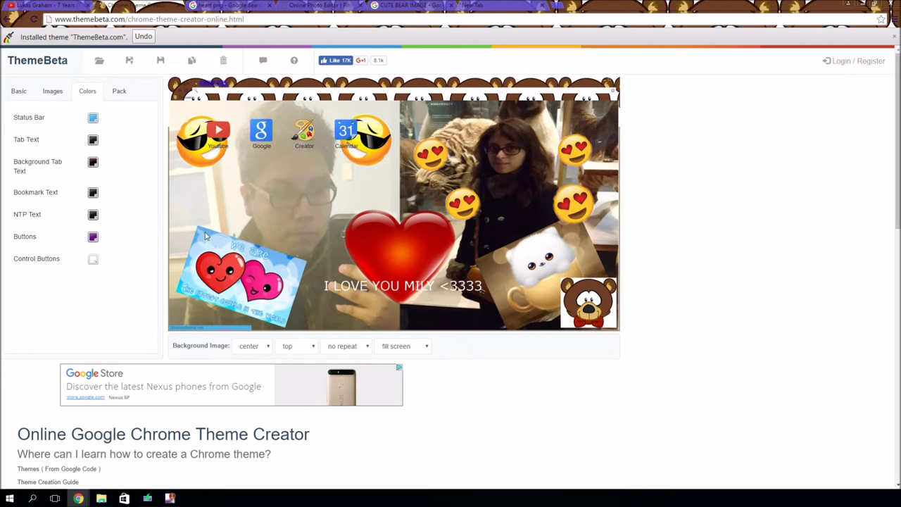
left_click(118, 95)
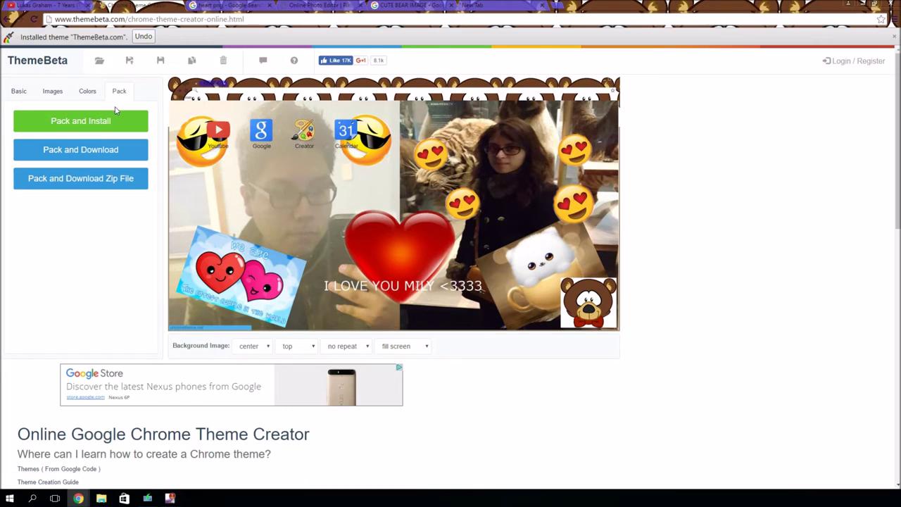
Pack and install the theme in Chrome, approve adding it, and preview it in a new tab.
left_click(117, 129)
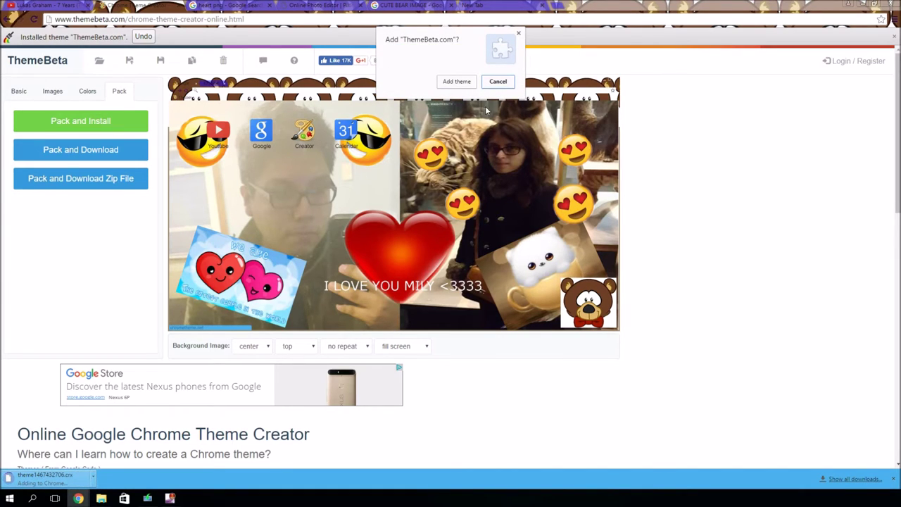
left_click(465, 83)
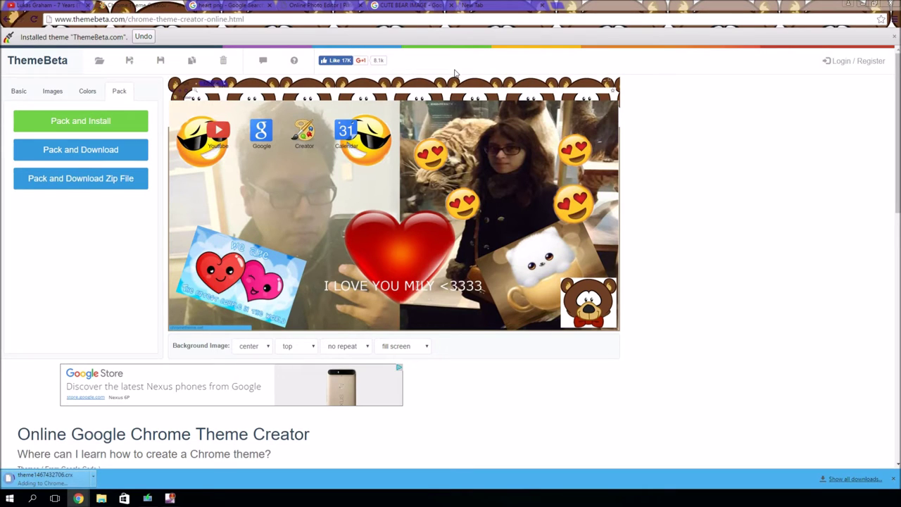
left_click(533, 9)
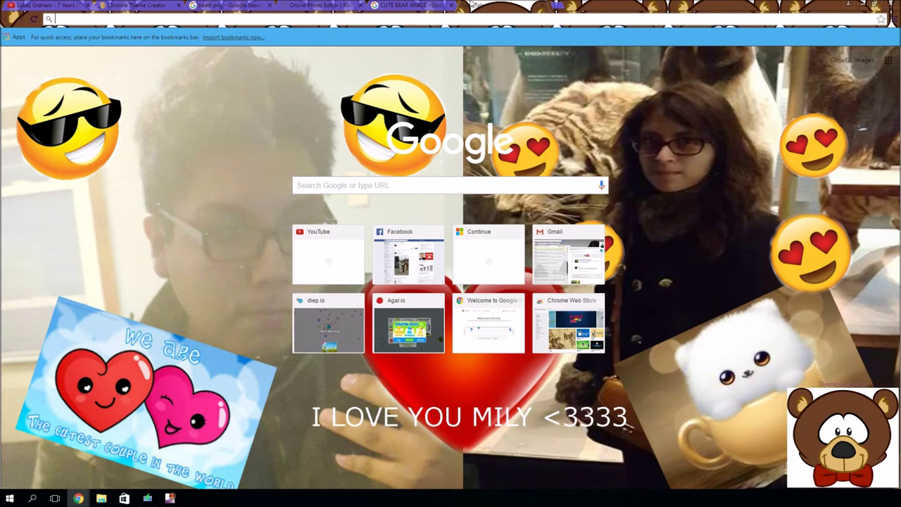
Pack the theme and download it as theme1467432739.crx.
left_click(419, 5)
left_click(287, 4)
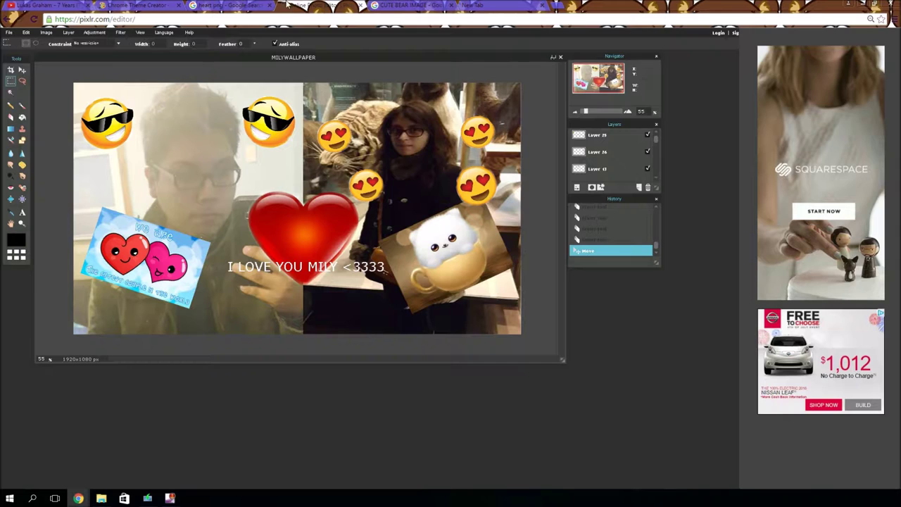
left_click(225, 5)
left_click(144, 5)
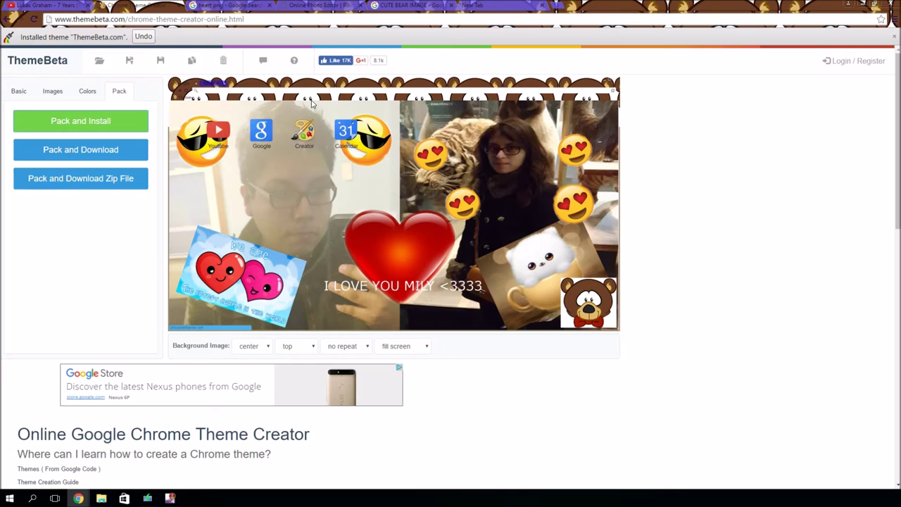
left_click(133, 153)
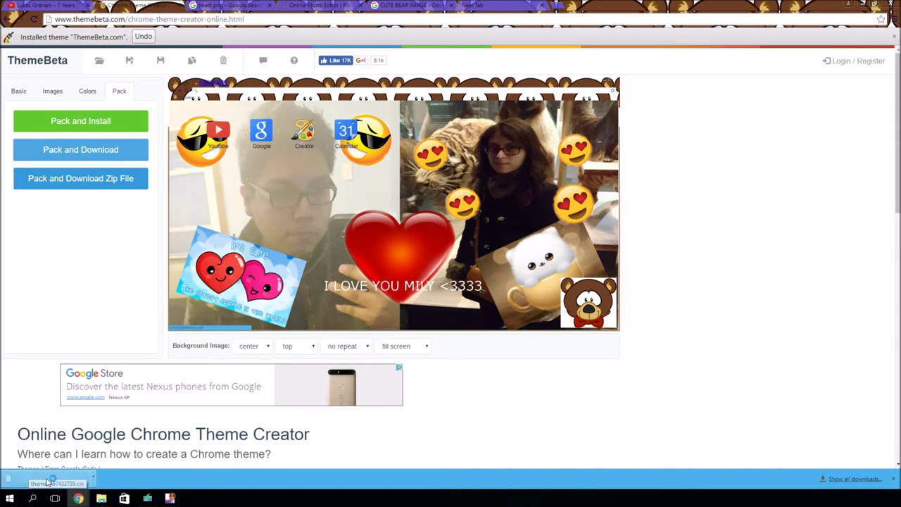
key("ctrl+9")
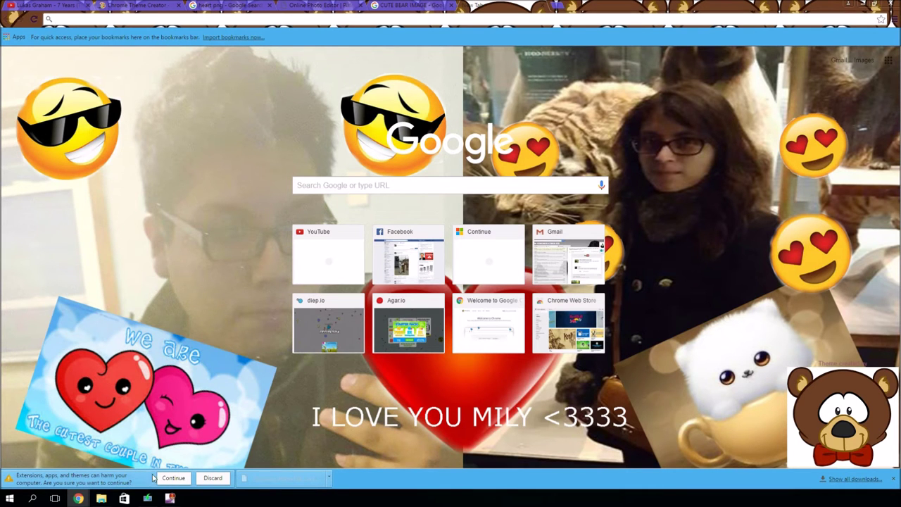
Keep the downloaded theme1467432739.crx despite the warning and add the theme to Chrome.
left_click(174, 479)
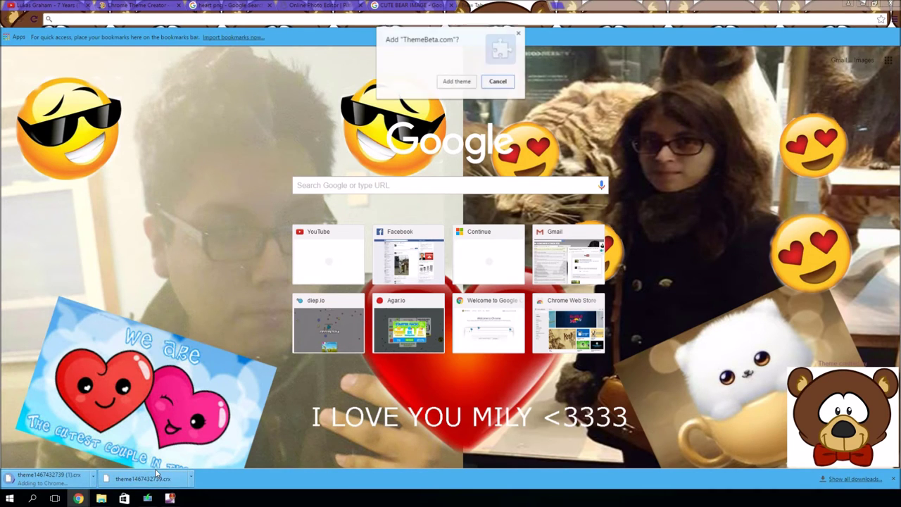
left_click(444, 83)
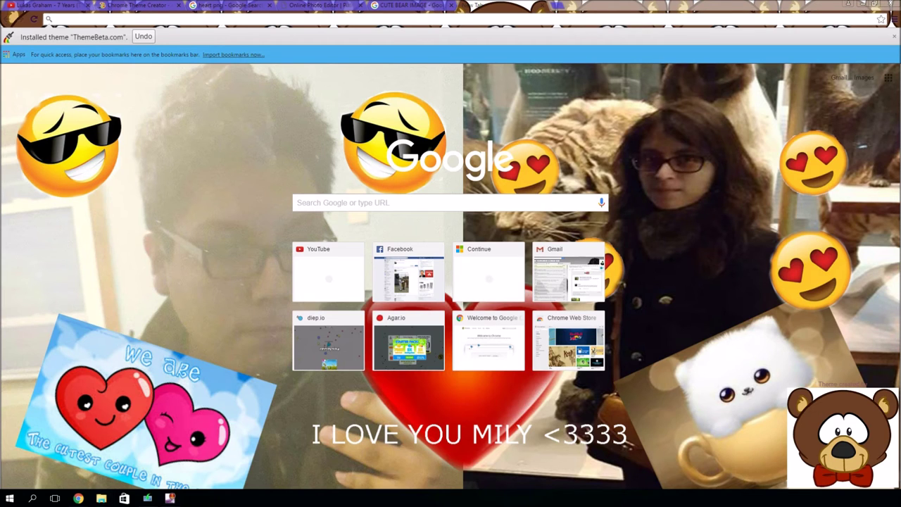
left_click(101, 498)
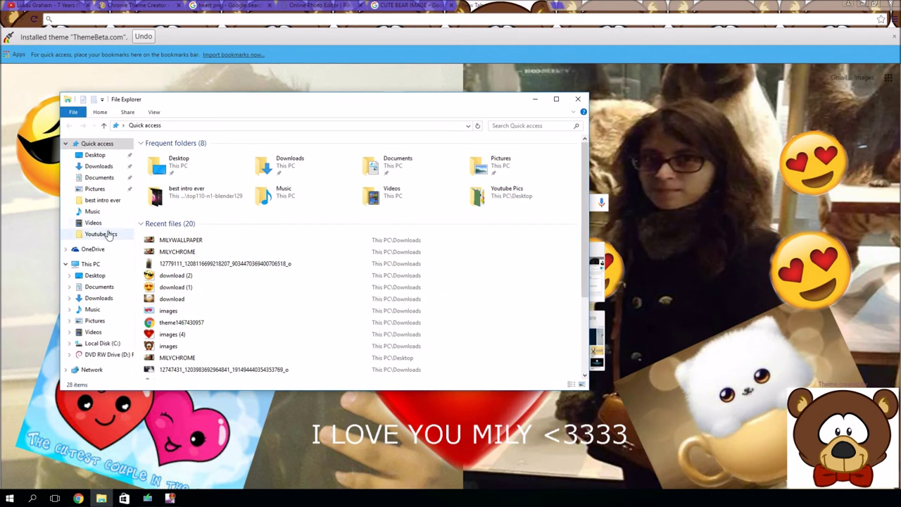
left_click(99, 264)
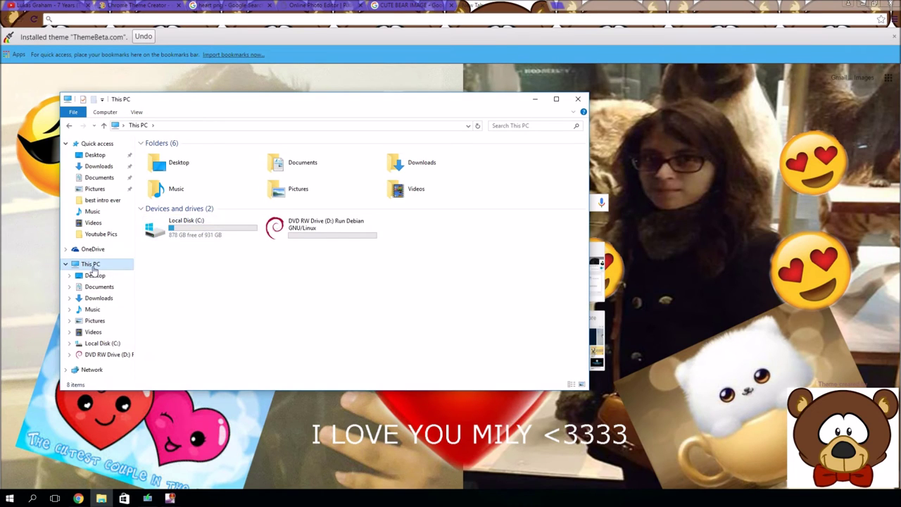
double_click(189, 226)
double_click(190, 213)
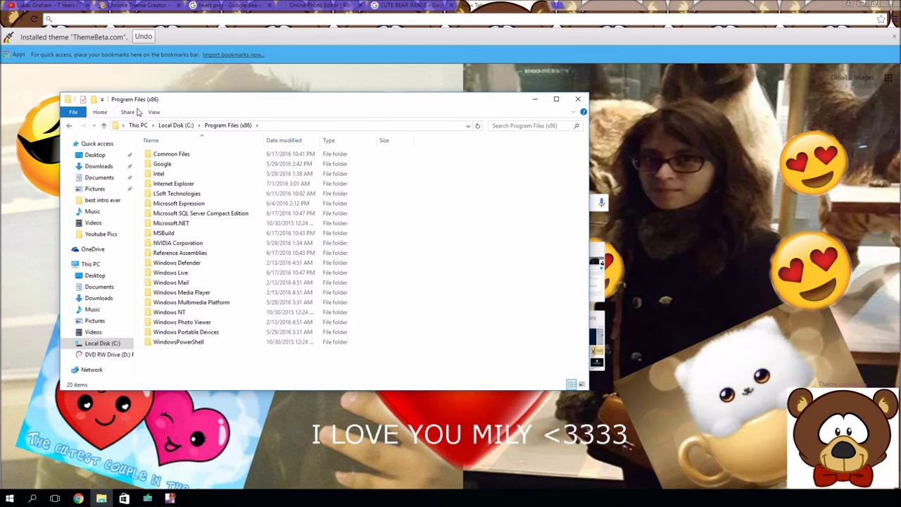
double_click(184, 165)
double_click(176, 155)
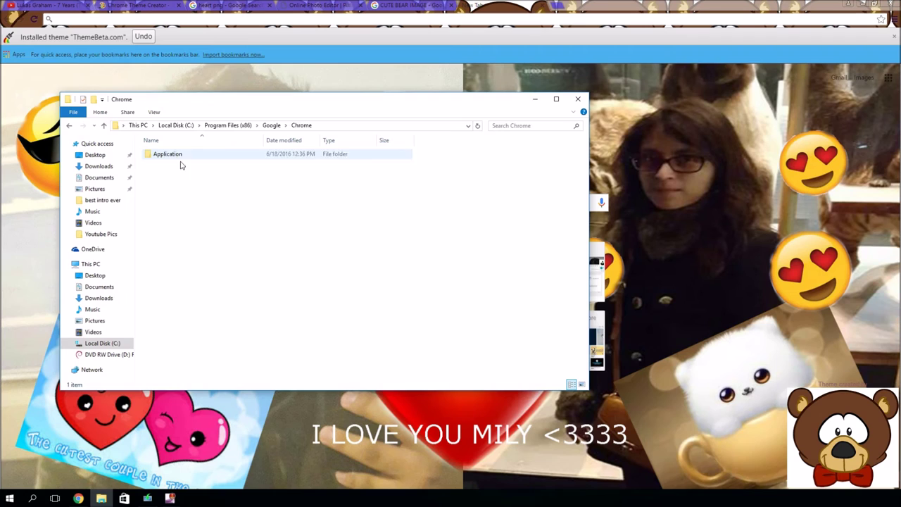
double_click(183, 155)
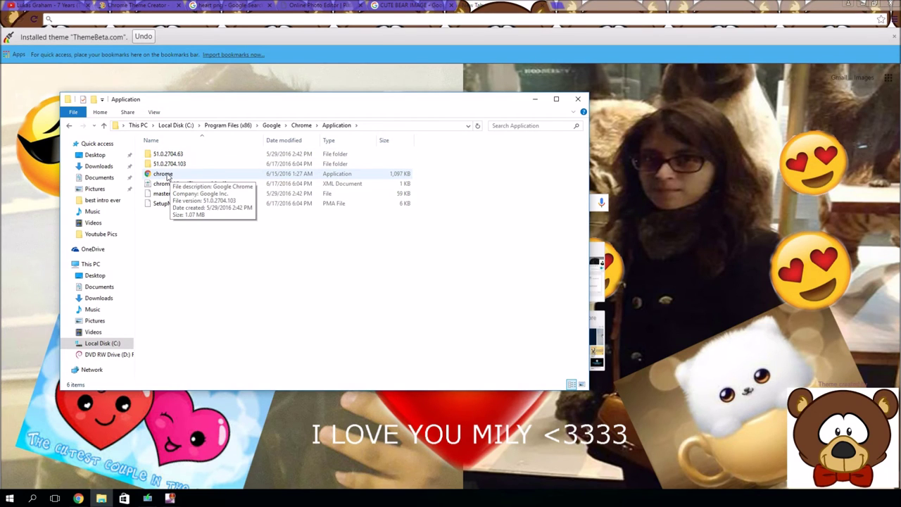
left_click(579, 103)
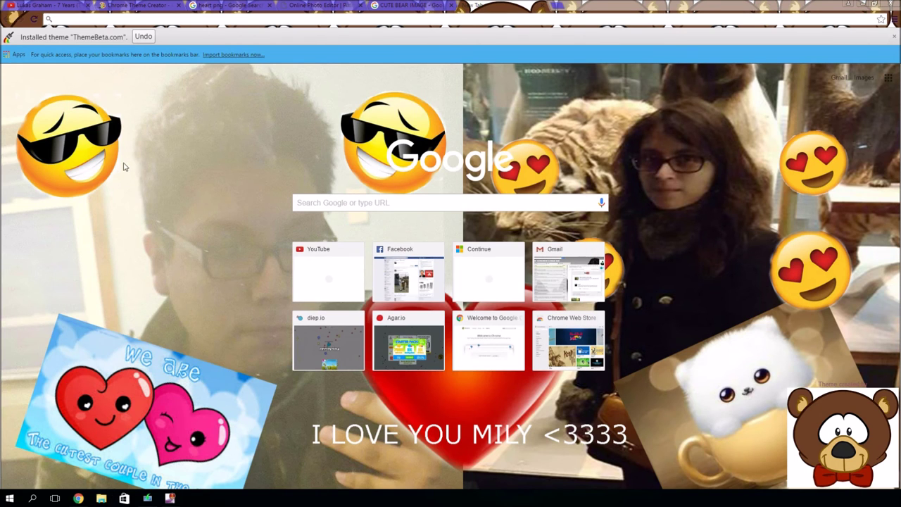